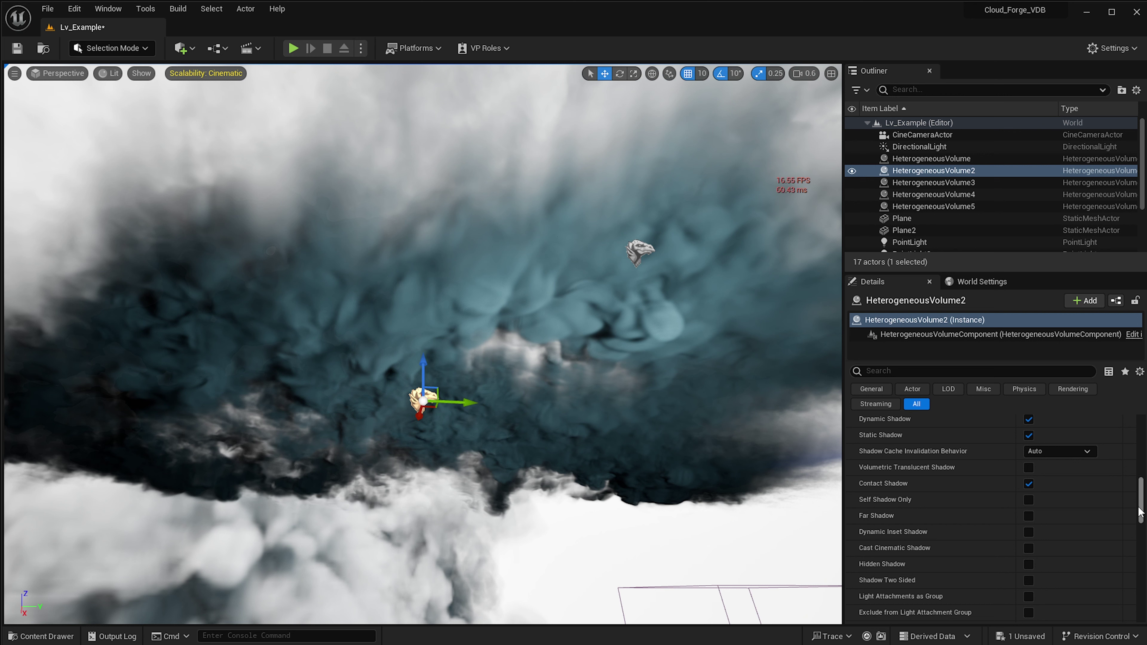
Step: Compare the Lighting settings of HeterogeneousVolume2, HeterogeneousVolume4 and HeterogeneousVolume3, including shadow step, shadow bias and lighting downsample factors
{"action": "left_click_drag", "start_coordinate": [1141, 512], "coordinate": [1141, 452]}
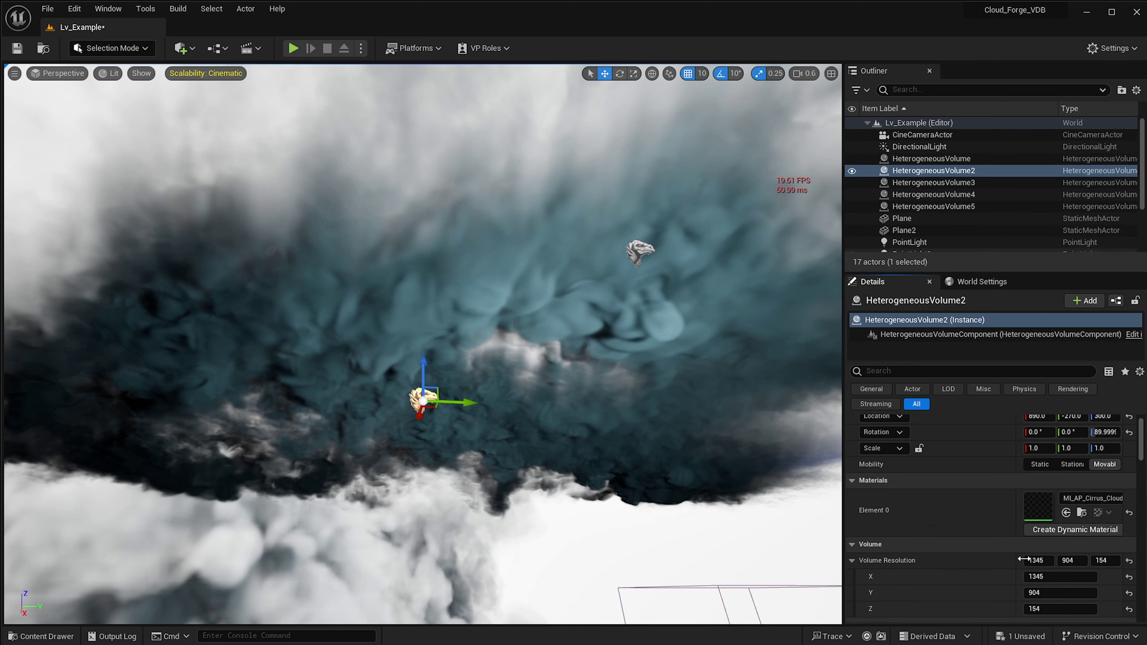
{"action": "scroll", "coordinate": [1020, 560], "scroll_direction": "down", "scroll_amount": 5}
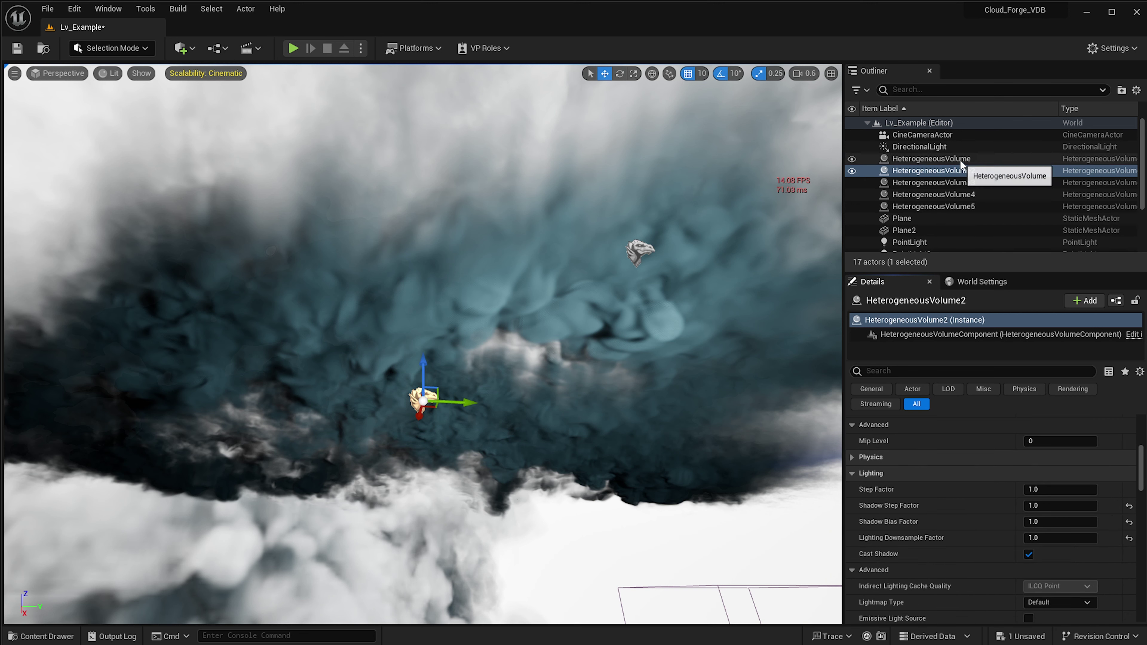
{"action": "left_click", "coordinate": [958, 174]}
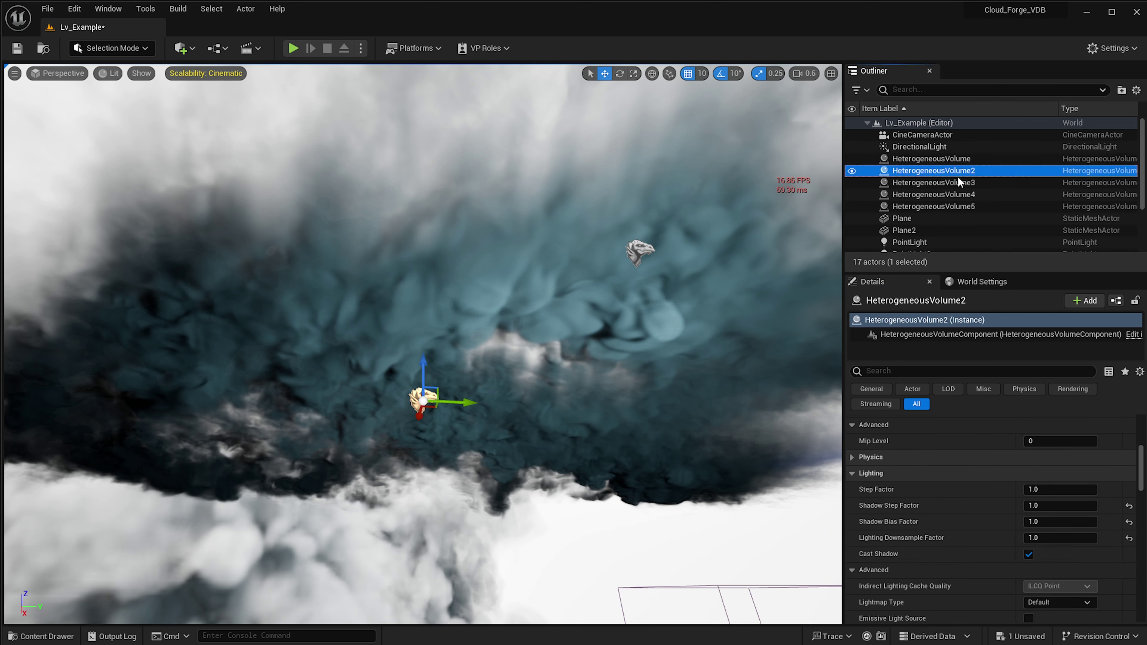
{"action": "left_click", "coordinate": [959, 197]}
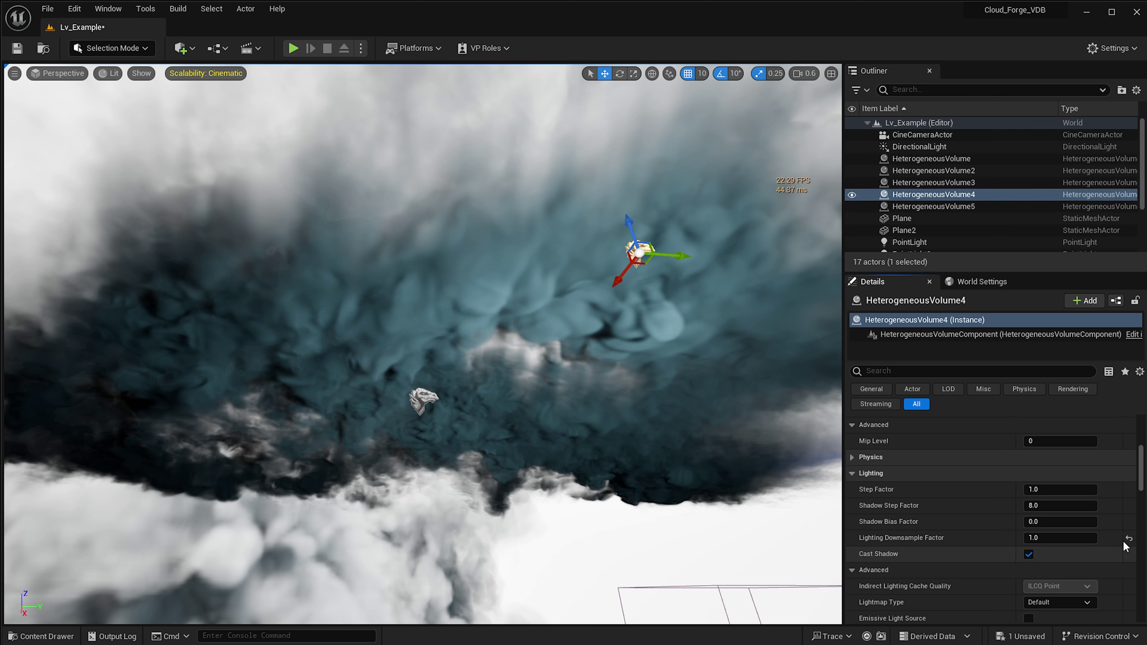
{"action": "left_click", "coordinate": [967, 182]}
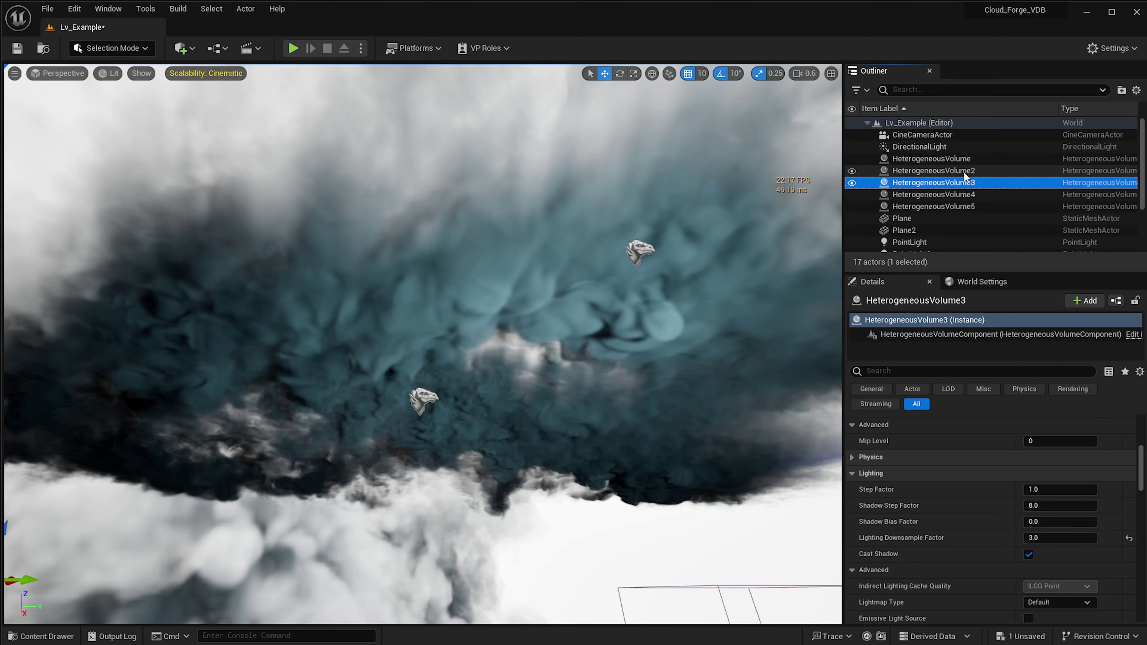
Step: Move HeterogeneousVolume2 along its X axis through the clouds and turn on game view to hide the editor icons
{"action": "mouse_move", "coordinate": [328, 404]}
{"action": "right_mouse_down"}
{"action": "mouse_move", "coordinate": [305, 384]}
{"action": "mouse_move", "coordinate": [327, 405]}
{"action": "right_mouse_up"}
{"action": "right_click_drag", "start_coordinate": [482, 410], "coordinate": [574, 468]}
{"action": "right_click_drag", "start_coordinate": [149, 235], "coordinate": [173, 243]}
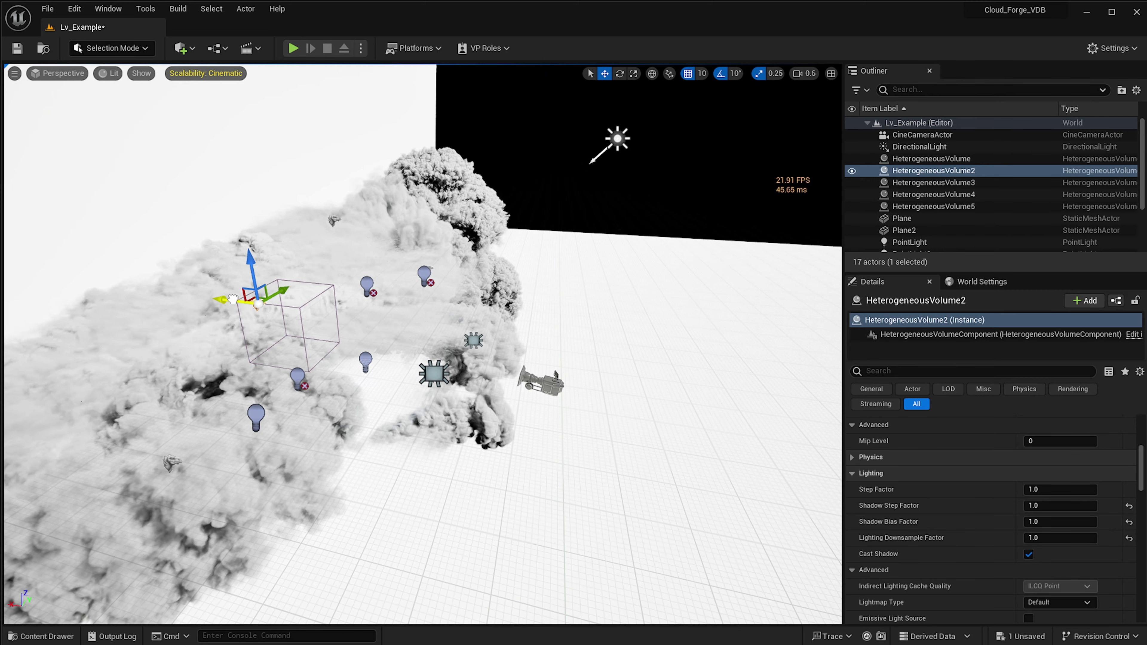
{"action": "left_click_drag", "start_coordinate": [231, 299], "coordinate": [552, 341]}
{"action": "right_click_drag", "start_coordinate": [670, 287], "coordinate": [655, 253]}
{"action": "right_click_drag", "start_coordinate": [561, 356], "coordinate": [555, 420]}
{"action": "key", "text": "g"}
{"action": "key", "text": "g"}
{"action": "key", "text": "g"}
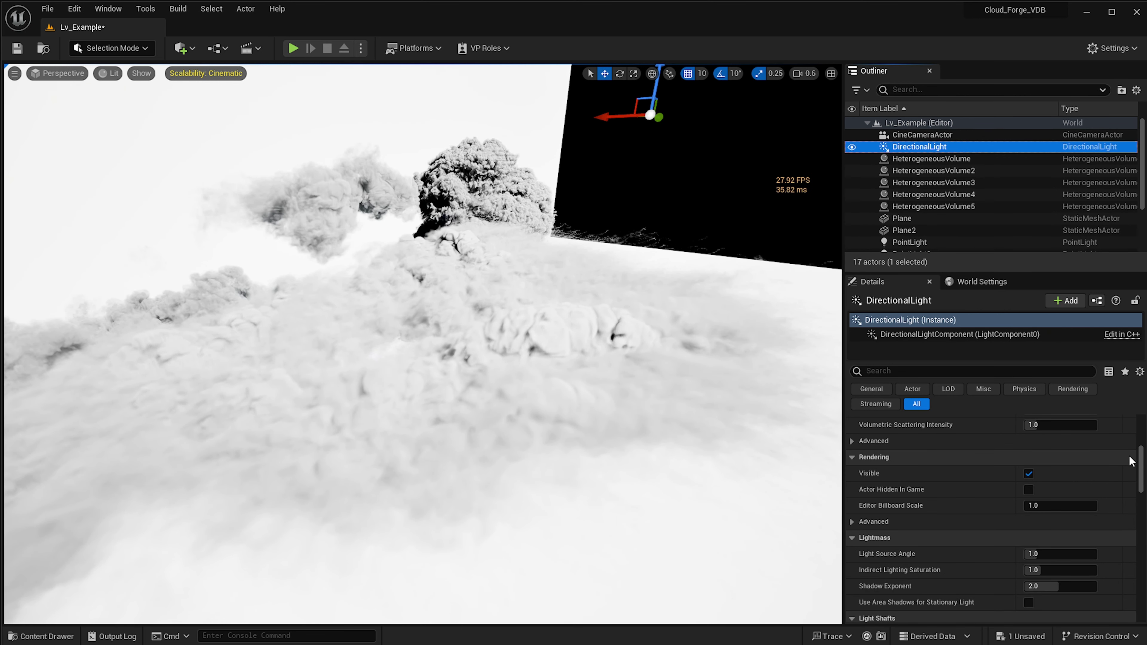
Step: Filter the DirectionalLight's properties by "vol" and toggle Cast Volumetric Shadow off and on to compare the cloud shading
{"action": "left_click", "coordinate": [970, 372]}
{"action": "type", "text": "vol"}
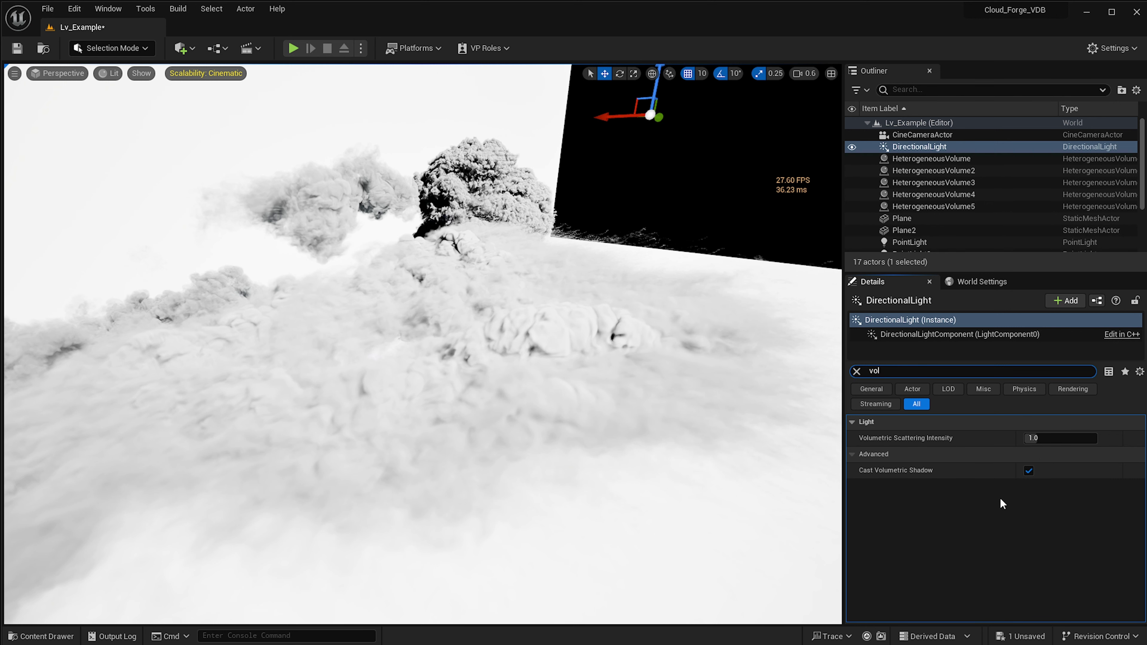
{"action": "left_click", "coordinate": [1029, 473]}
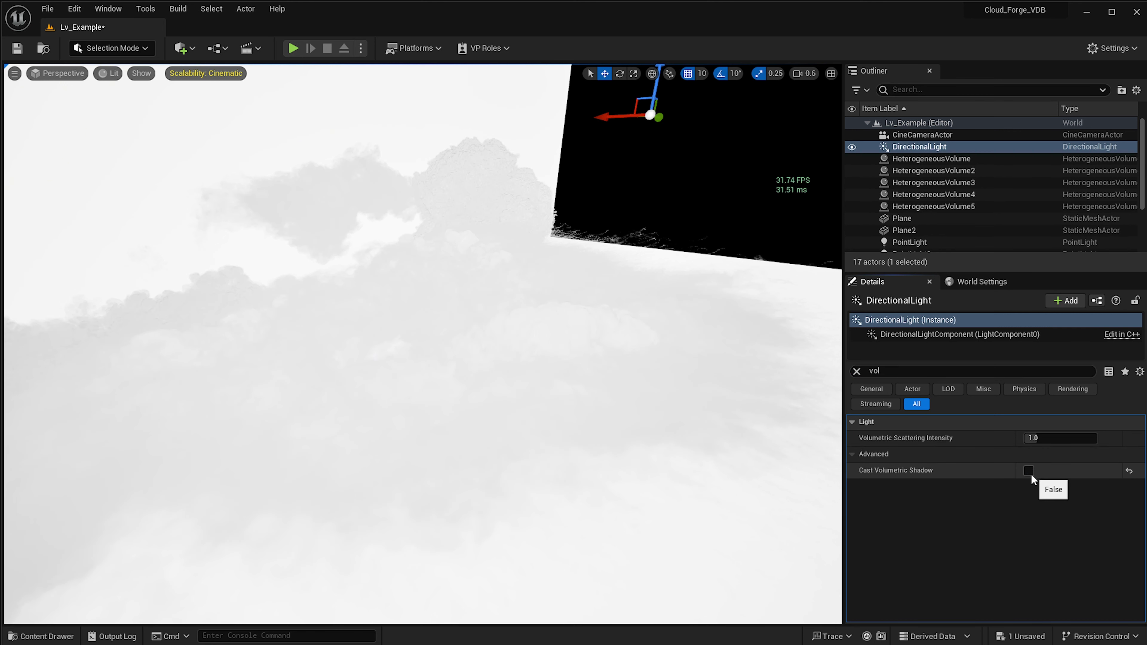
{"action": "left_click", "coordinate": [1031, 474]}
{"action": "left_click", "coordinate": [1031, 475]}
{"action": "left_click", "coordinate": [1031, 474]}
{"action": "left_click", "coordinate": [1030, 475]}
{"action": "left_click", "coordinate": [1030, 473]}
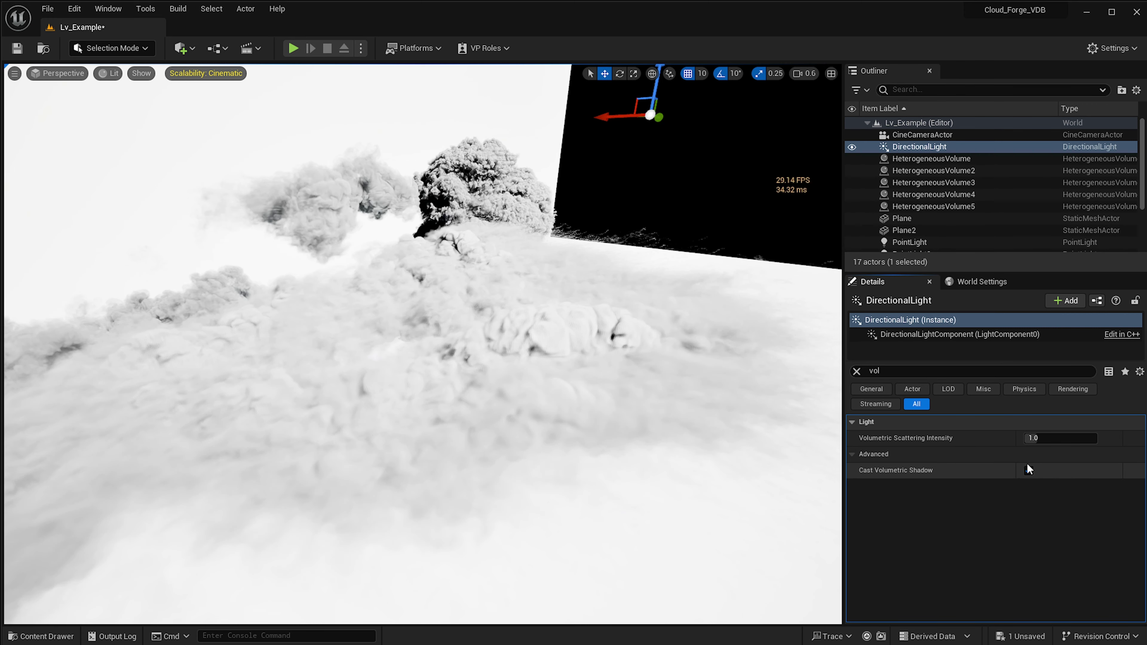
Step: Try a Volumetric Scattering Intensity of 0.25 on the DirectionalLight and reset the property to its default
{"action": "mouse_move", "coordinate": [1037, 438]}
{"action": "left_mouse_down"}
{"action": "mouse_move", "coordinate": [1016, 437]}
{"action": "mouse_move", "coordinate": [1059, 437]}
{"action": "mouse_move", "coordinate": [1022, 437]}
{"action": "left_mouse_up"}
{"action": "left_click", "coordinate": [1129, 439]}
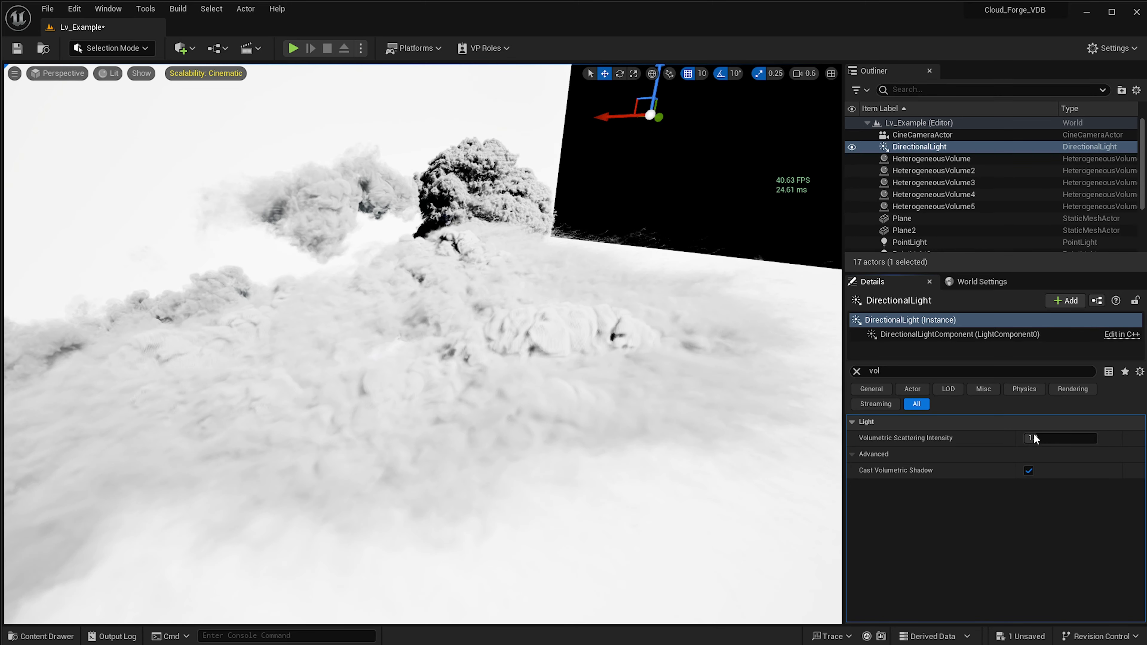
{"action": "right_click_drag", "start_coordinate": [423, 344], "coordinate": [543, 364]}
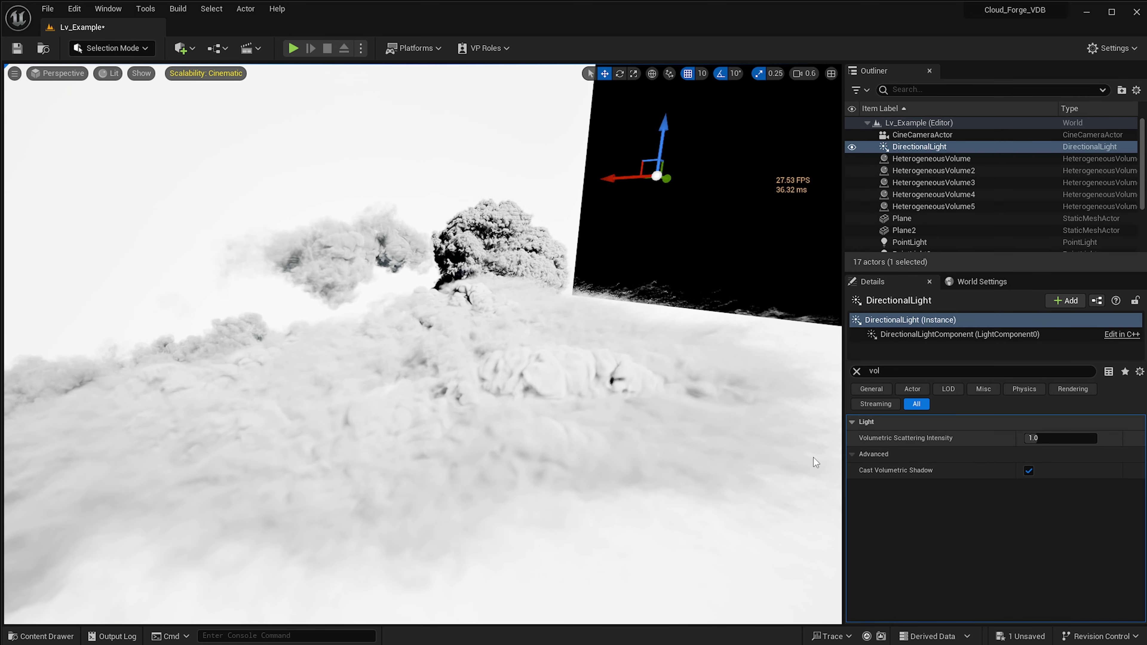
{"action": "right_click_drag", "start_coordinate": [554, 432], "coordinate": [521, 406]}
{"action": "key", "text": "e"}
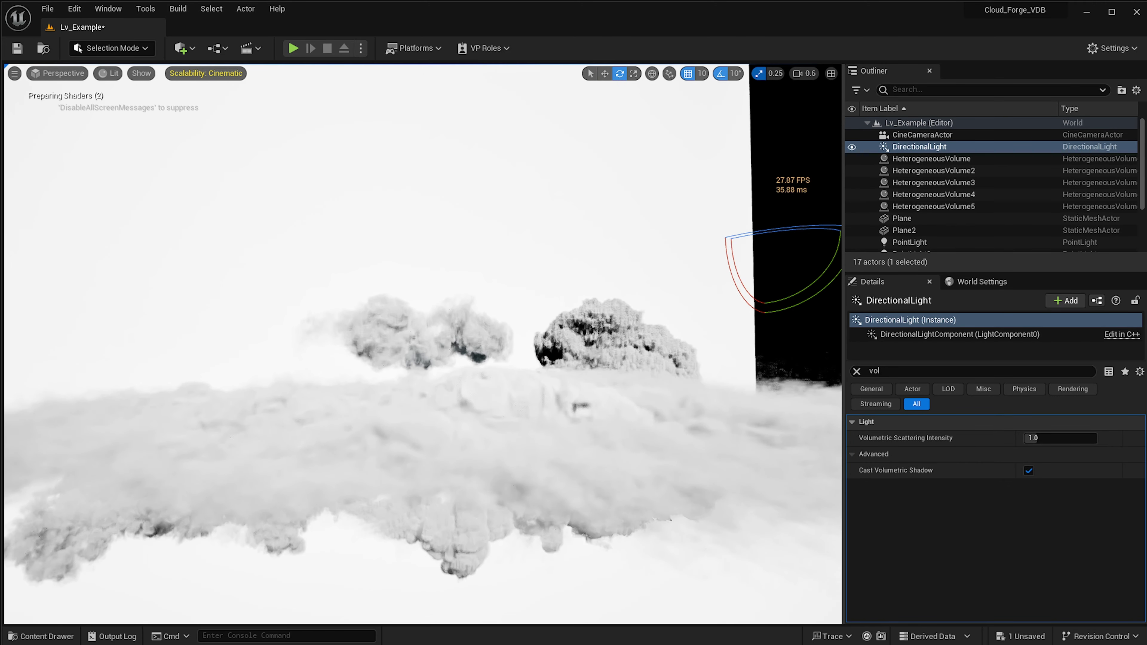
{"action": "left_click", "coordinate": [1060, 434]}
{"action": "type", "text": "0.25"}
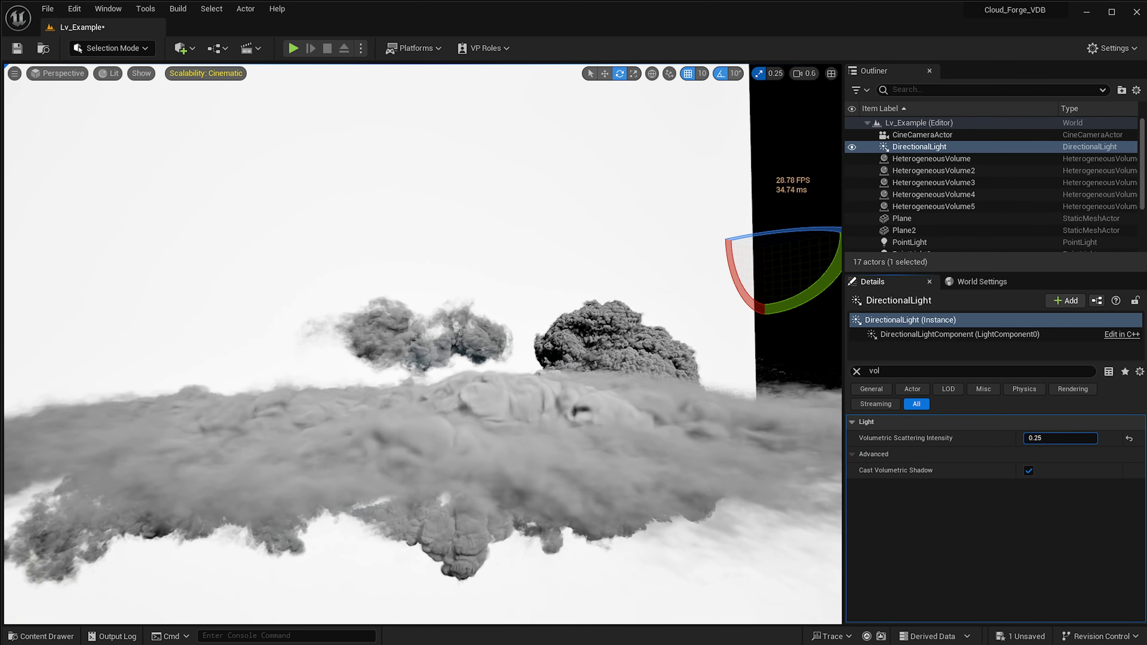
{"action": "left_click", "coordinate": [1127, 440]}
Step: Open the Lv_Cirrus_Cloud level from the Example_Map folder without saving the changes to Lv_Example
{"action": "right_click_drag", "start_coordinate": [423, 479], "coordinate": [422, 479]}
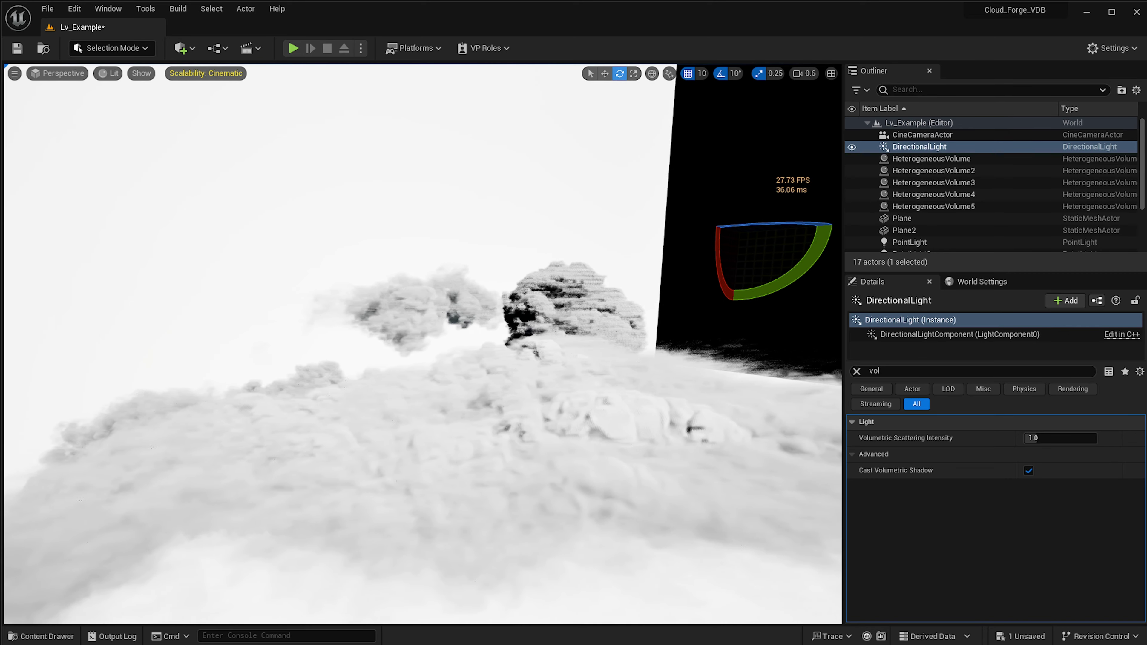
{"action": "right_click_drag", "start_coordinate": [507, 463], "coordinate": [507, 463]}
{"action": "key", "text": "ctrl+space"}
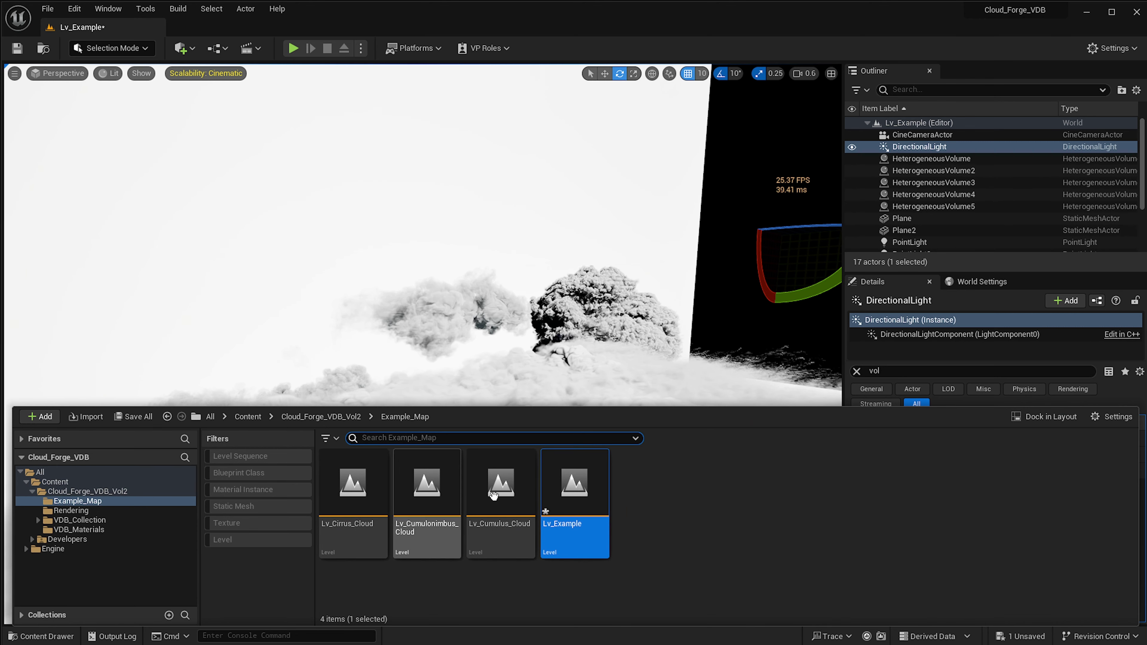
{"action": "right_click_drag", "start_coordinate": [469, 357], "coordinate": [469, 357]}
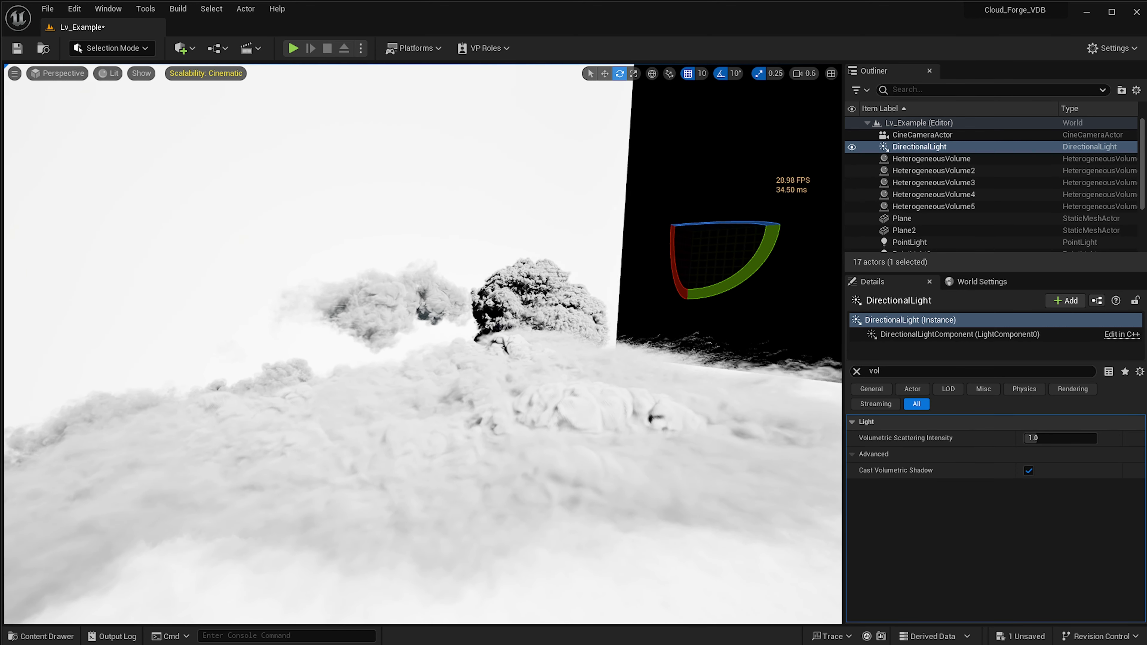
{"action": "right_click_drag", "start_coordinate": [632, 336], "coordinate": [633, 336]}
{"action": "key", "text": "ctrl+space"}
{"action": "left_click", "coordinate": [381, 483]}
{"action": "double_click", "coordinate": [386, 485]}
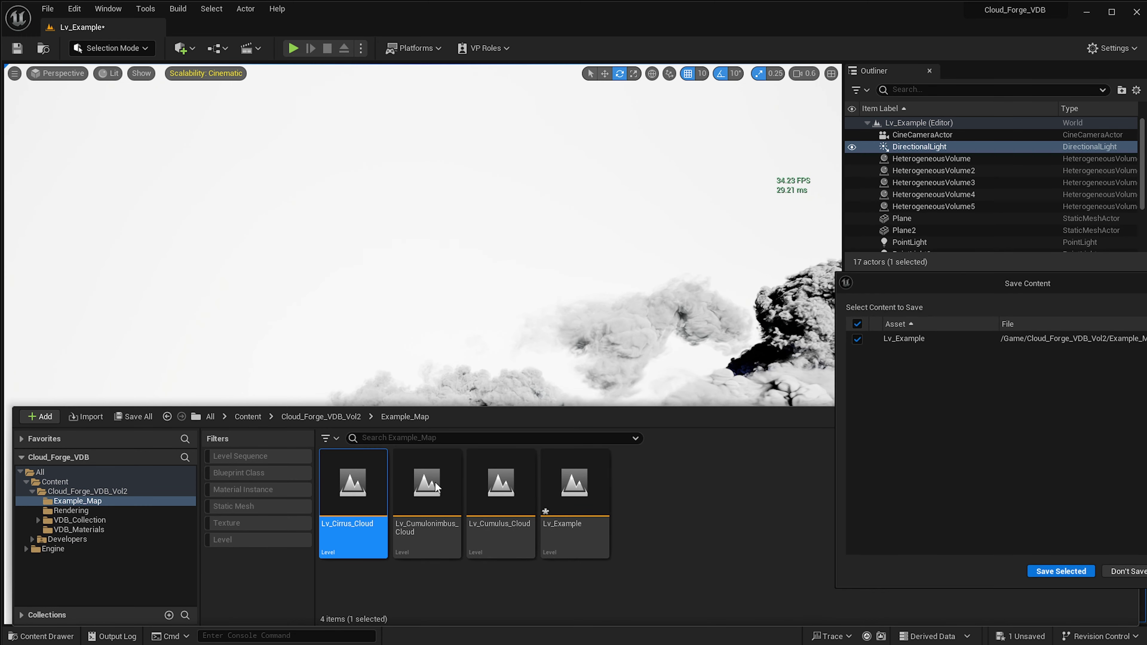
{"action": "left_click", "coordinate": [1126, 571]}
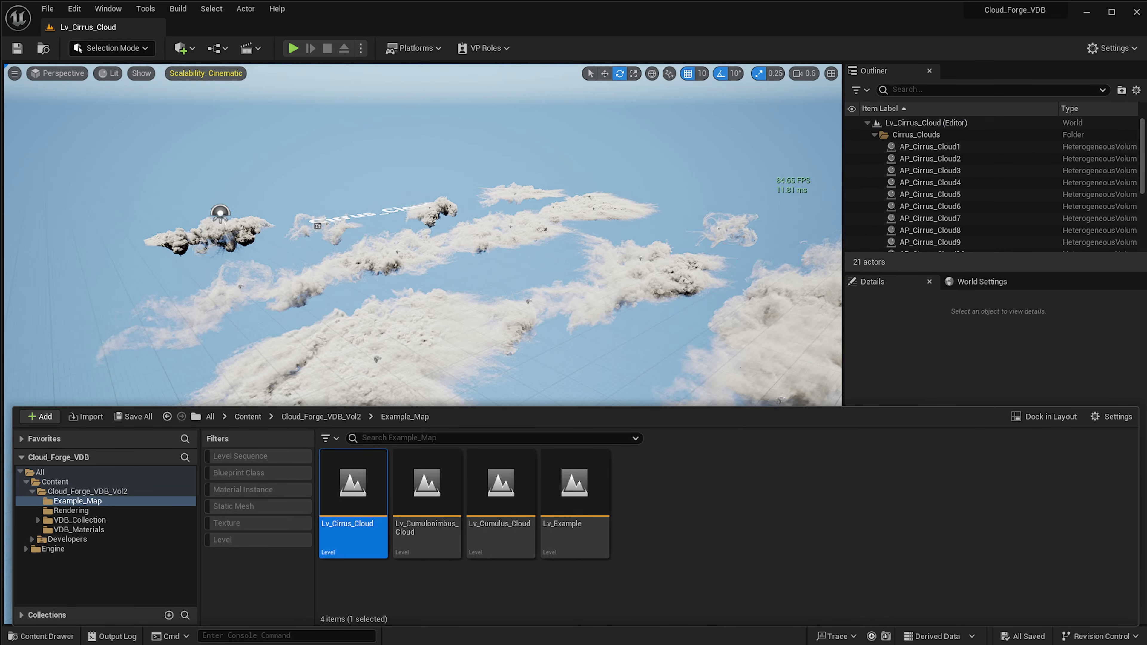
Step: Examine the cirrus cloud volumes in the level from several distances and angles
{"action": "right_click_drag", "start_coordinate": [544, 333], "coordinate": [552, 314]}
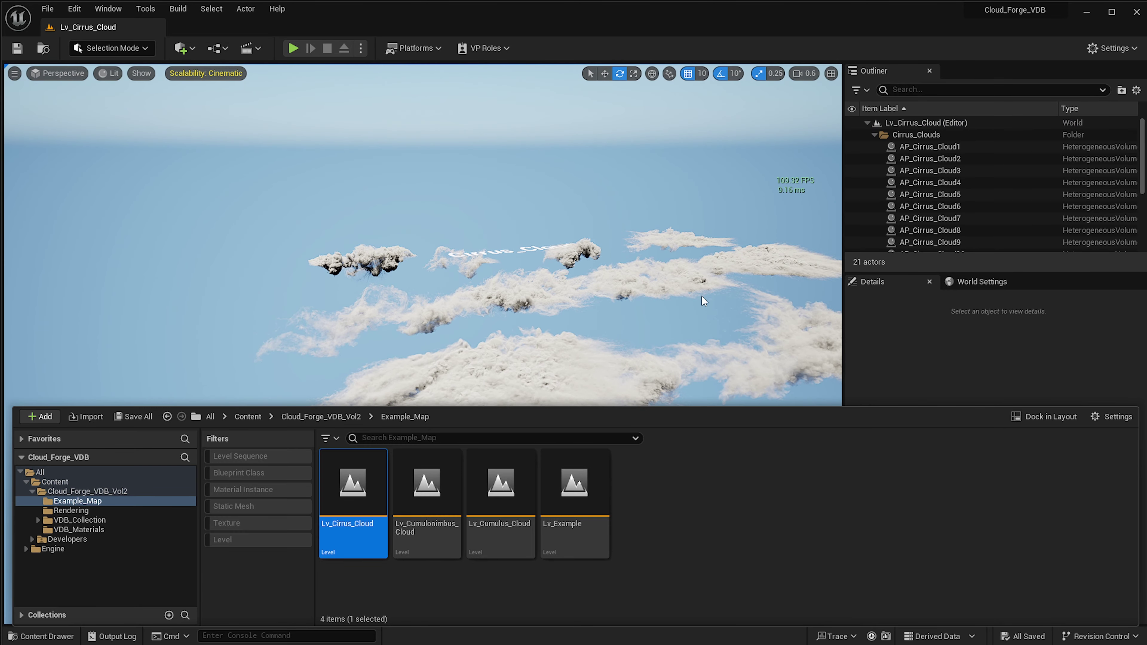
{"action": "right_click_drag", "start_coordinate": [702, 301], "coordinate": [693, 332]}
{"action": "scroll", "coordinate": [1011, 187], "scroll_direction": "down", "scroll_amount": 9}
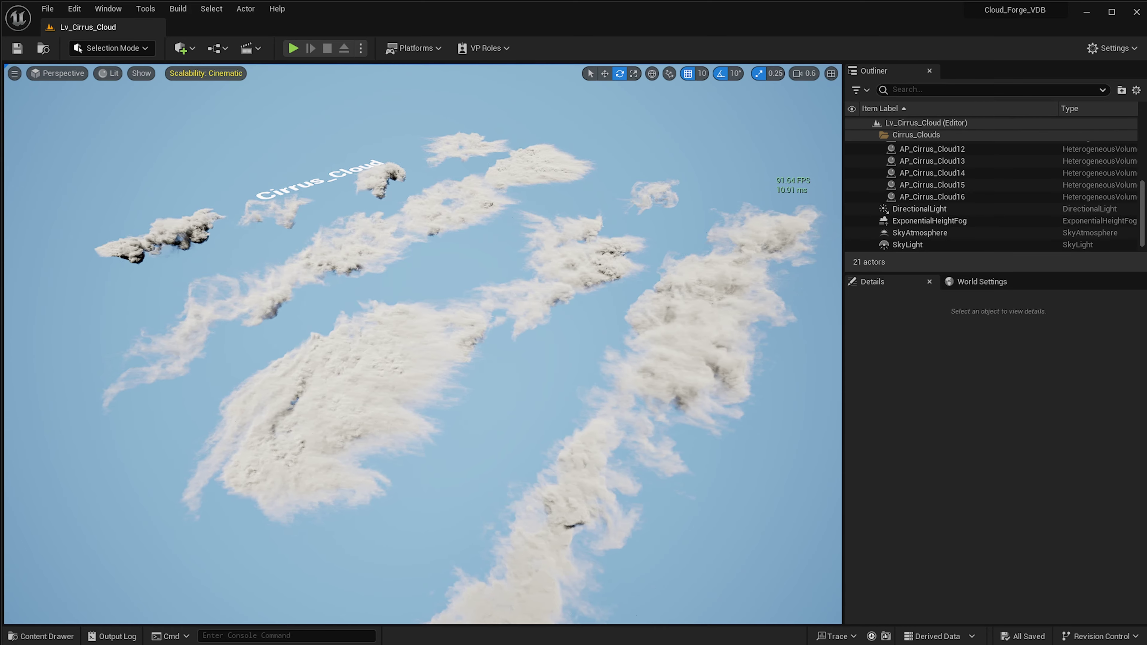
{"action": "right_click_drag", "start_coordinate": [587, 352], "coordinate": [593, 345]}
{"action": "right_click_drag", "start_coordinate": [808, 179], "coordinate": [752, 176]}
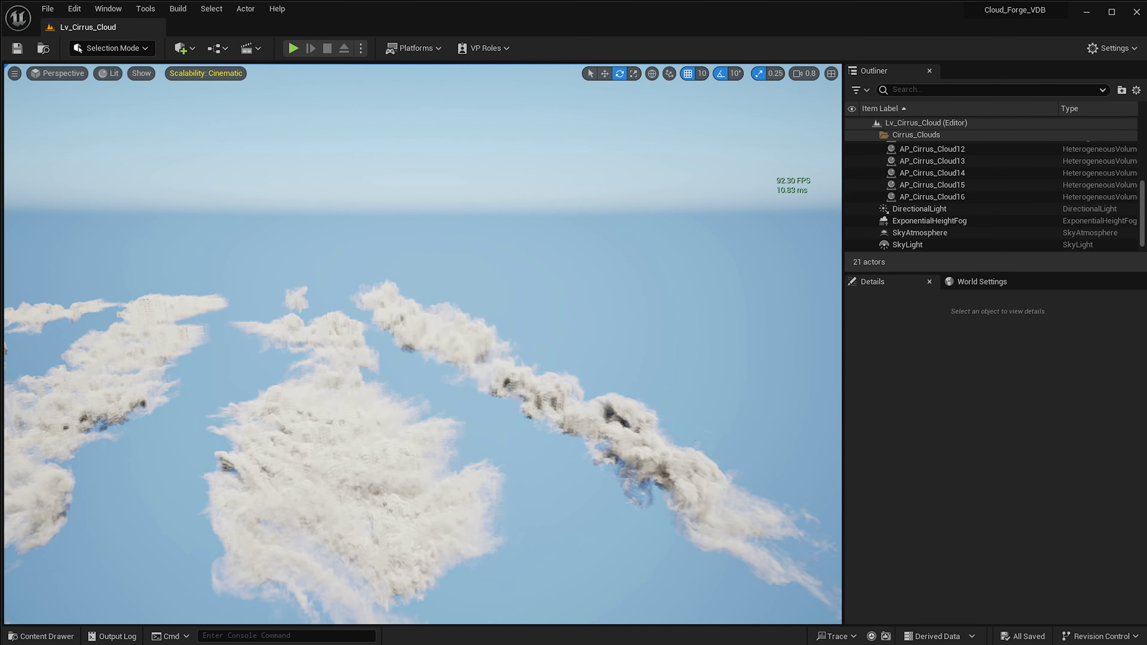
{"action": "right_click_drag", "start_coordinate": [422, 344], "coordinate": [388, 316]}
{"action": "right_click_drag", "start_coordinate": [785, 190], "coordinate": [785, 199]}
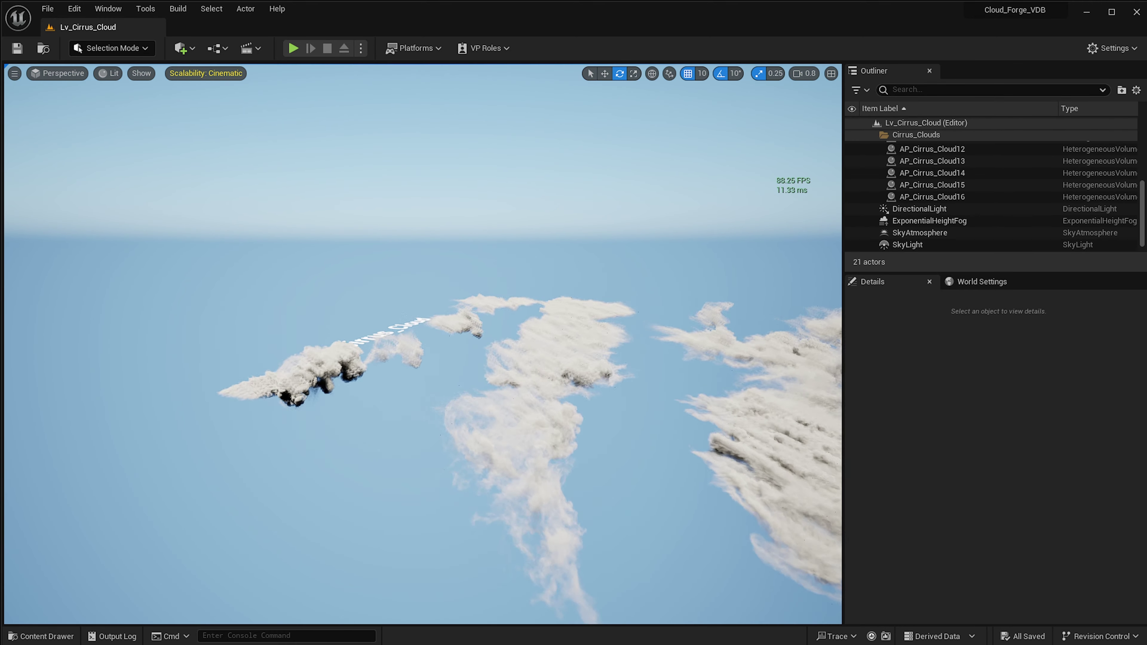
{"action": "right_click_drag", "start_coordinate": [509, 345], "coordinate": [509, 345]}
{"action": "right_click_drag", "start_coordinate": [468, 409], "coordinate": [468, 410]}
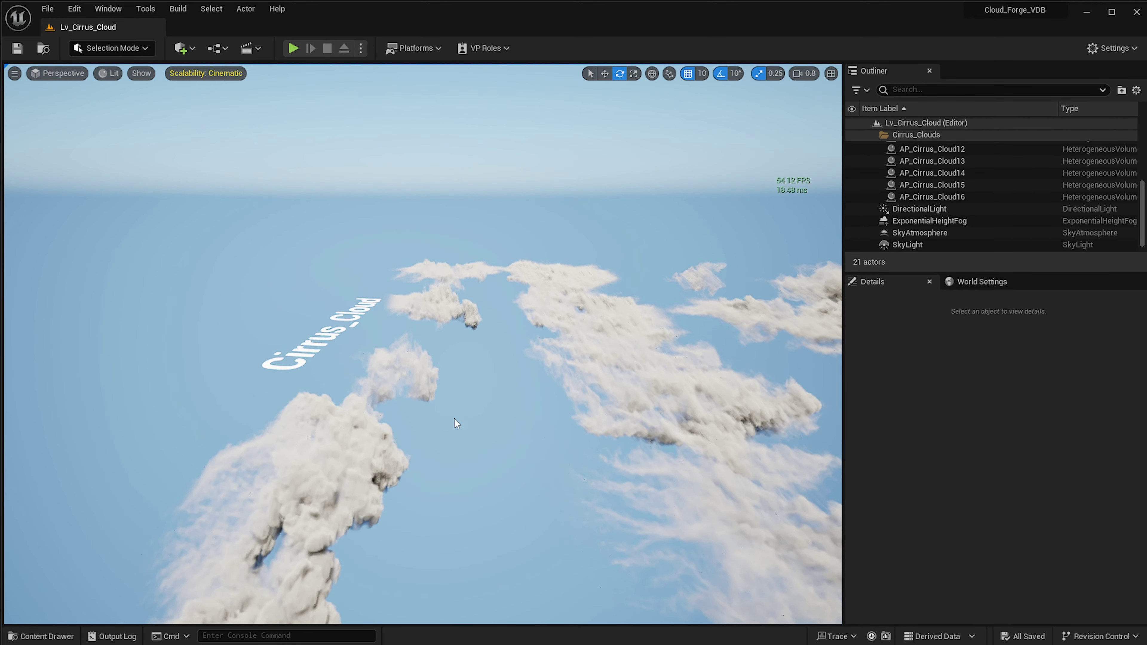
{"action": "right_click_drag", "start_coordinate": [351, 469], "coordinate": [351, 469]}
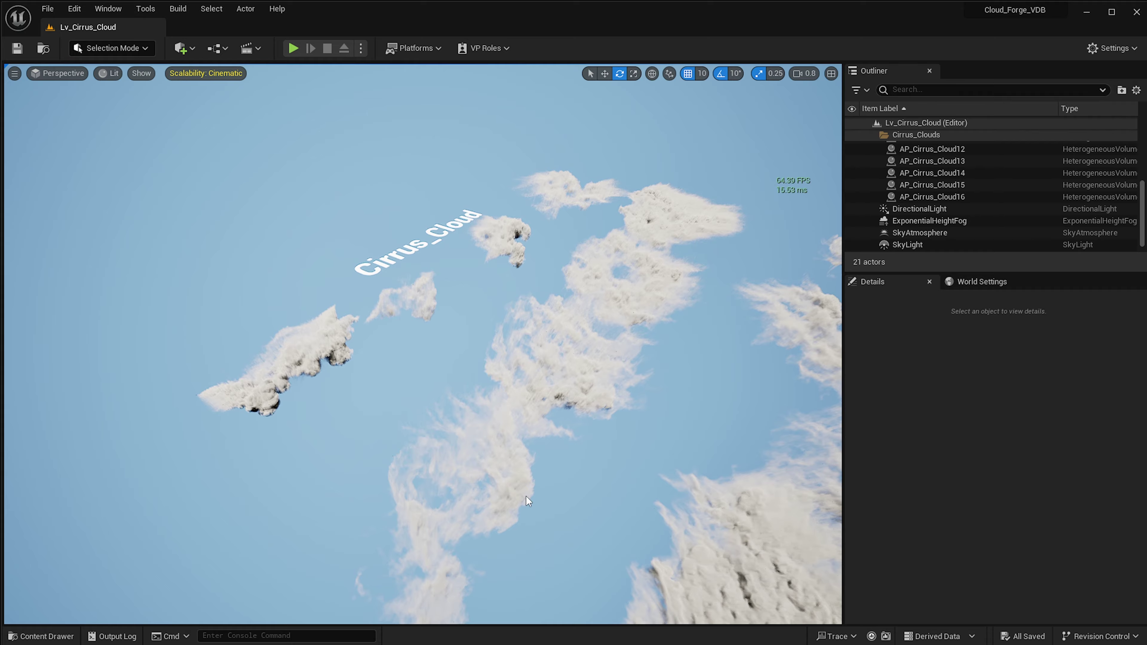
Step: Rotate the sun down to the horizon to light the cirrus clouds like a sunset
{"action": "right_click_drag", "start_coordinate": [605, 366], "coordinate": [605, 366]}
{"action": "right_click_drag", "start_coordinate": [655, 395], "coordinate": [656, 395]}
{"action": "left_click", "coordinate": [655, 395]}
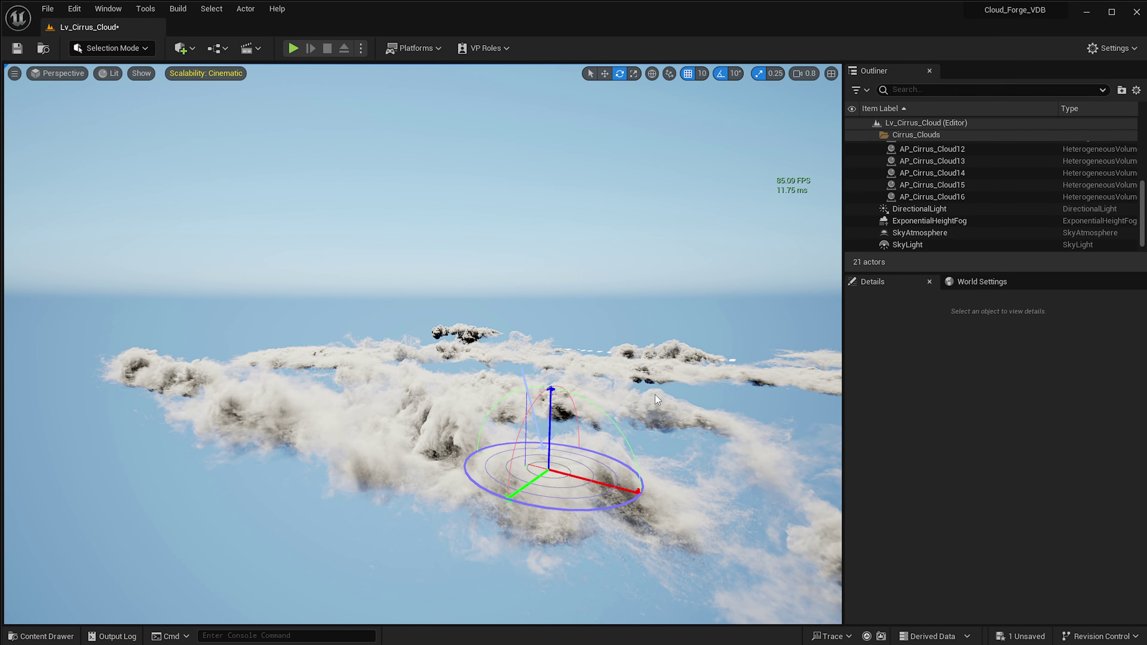
{"action": "key", "text": "ctrl+l"}
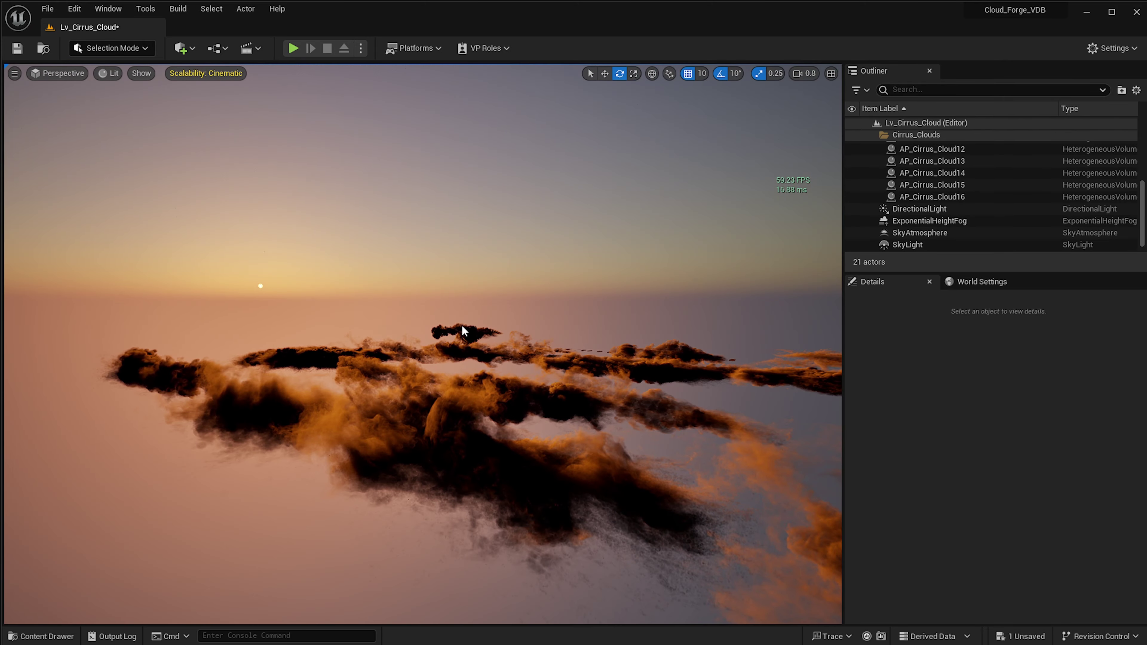
Step: Open the Lv_Cumulonimbus_Cloud level from the Example_Map folder and discard the changes to Lv_Cirrus_Cloud
{"action": "right_click_drag", "start_coordinate": [462, 332], "coordinate": [461, 326]}
{"action": "key", "text": "ctrl+space"}
{"action": "double_click", "coordinate": [427, 492]}
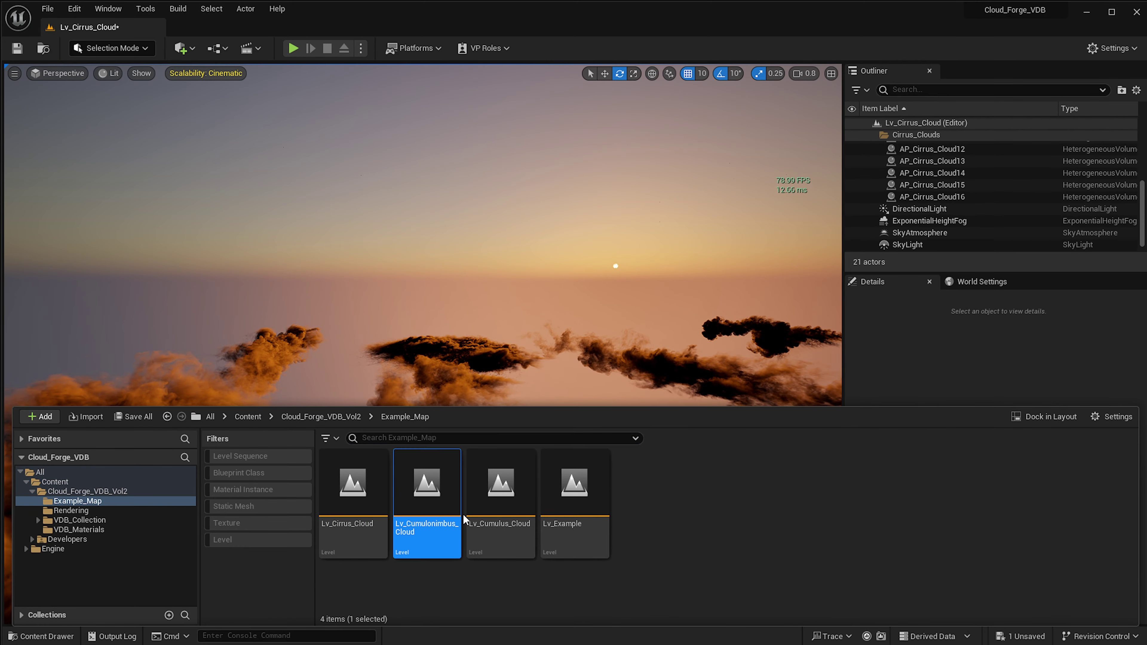
{"action": "left_click", "coordinate": [1120, 574]}
Step: Select AP_Cumulonimbus_Cloud1 and clear the "vol" property filter to list all of its properties
{"action": "right_click_drag", "start_coordinate": [509, 293], "coordinate": [509, 294]}
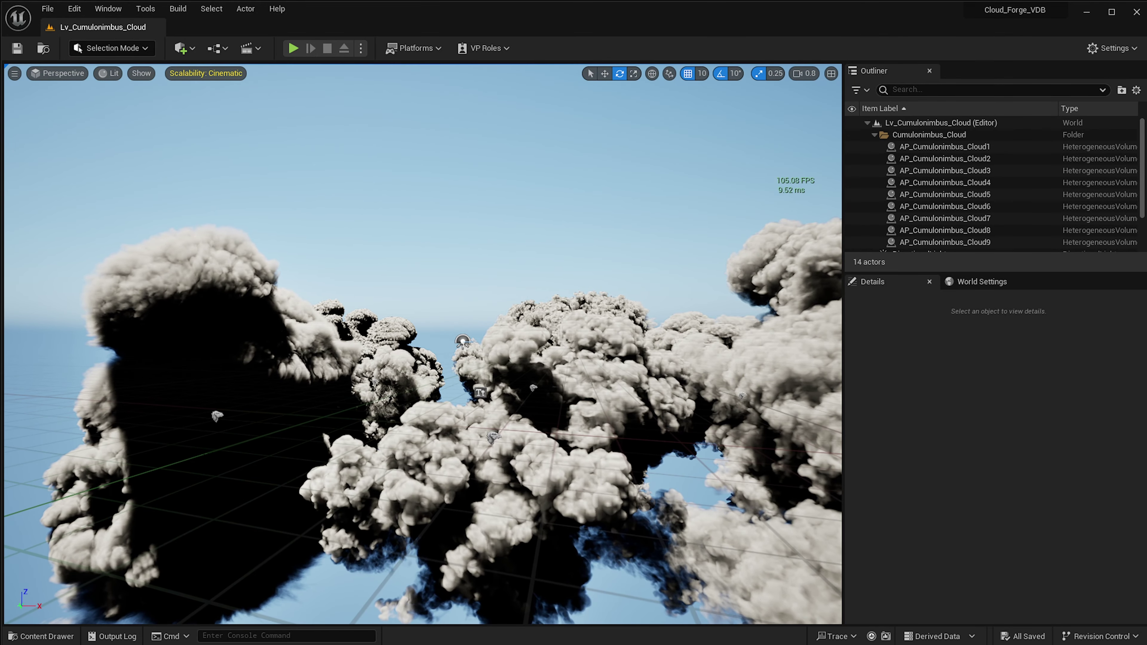
{"action": "right_click_drag", "start_coordinate": [441, 358], "coordinate": [441, 358]}
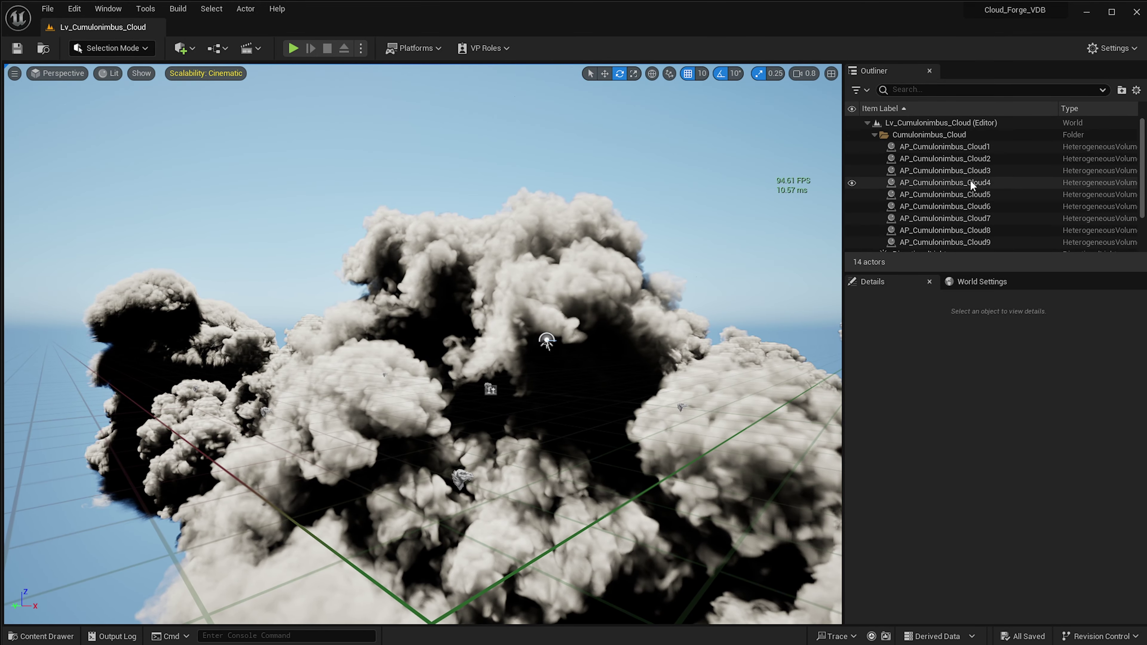
{"action": "left_click", "coordinate": [976, 148]}
{"action": "scroll", "coordinate": [945, 541], "scroll_direction": "down", "scroll_amount": 3}
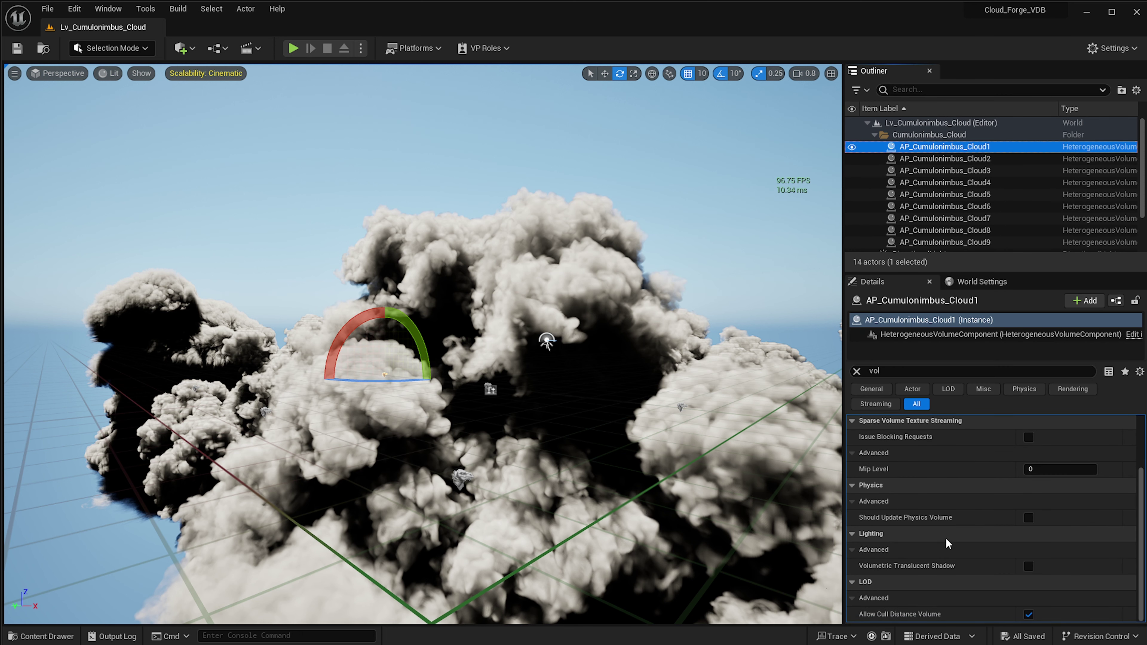
{"action": "scroll", "coordinate": [948, 540], "scroll_direction": "up", "scroll_amount": 3}
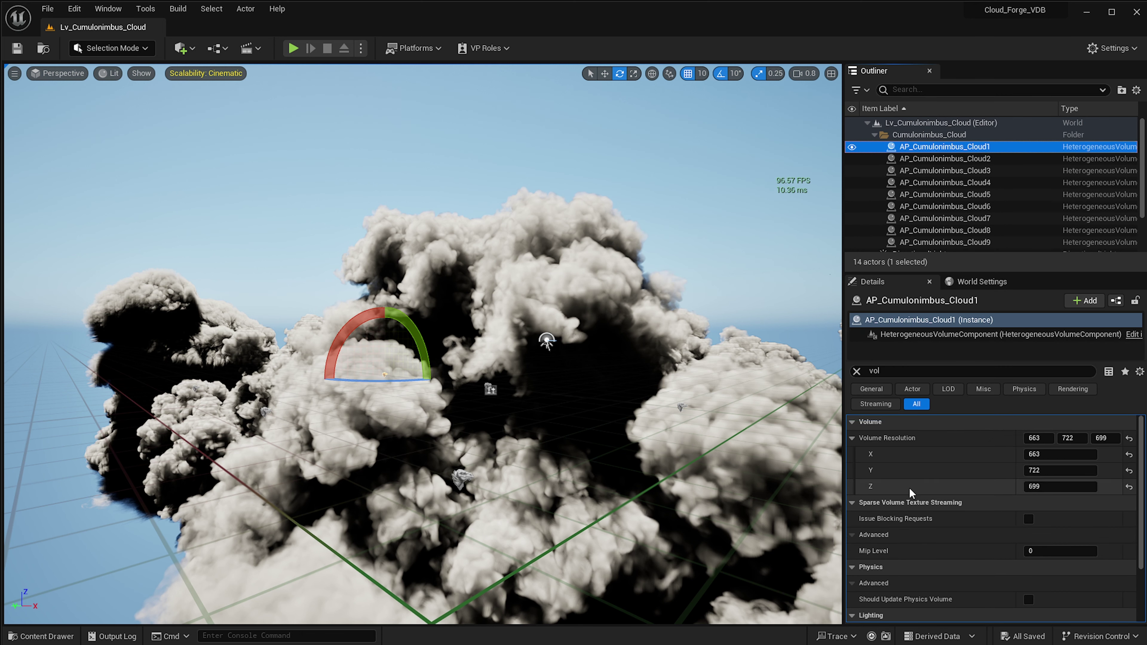
{"action": "left_click", "coordinate": [855, 371]}
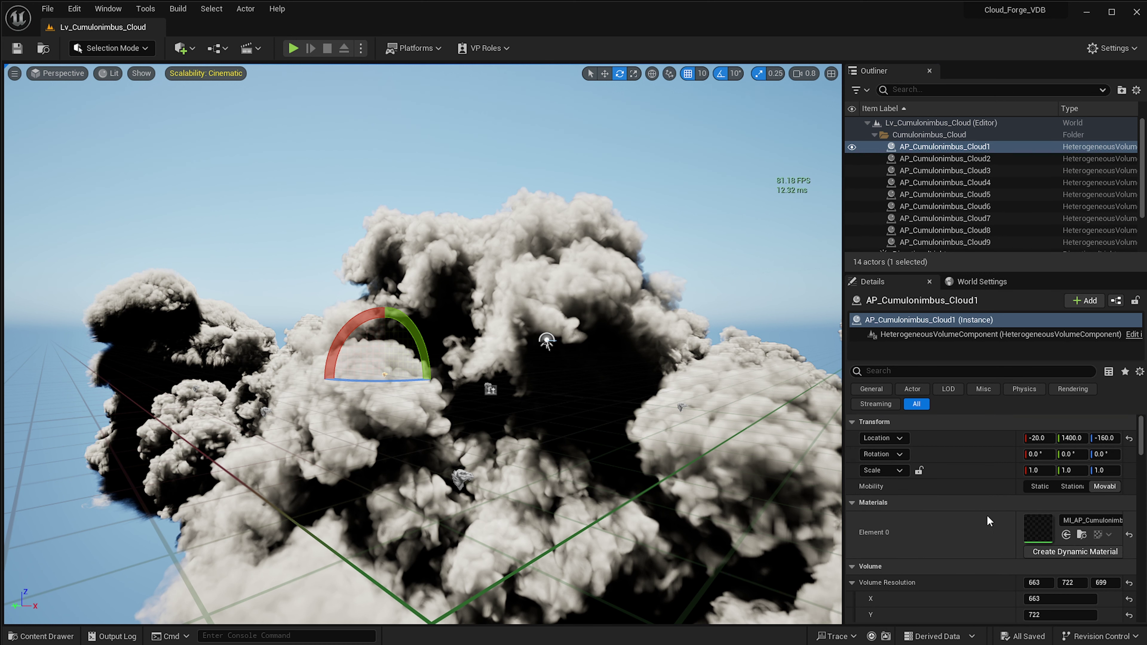
Step: Set Density_Multiplier to 0.1 in the material instance of AP_Cumulonimbus_Cloud1, keeping the cloud in view beside its editor window
{"action": "left_click_drag", "start_coordinate": [0, 168], "coordinate": [892, 100]}
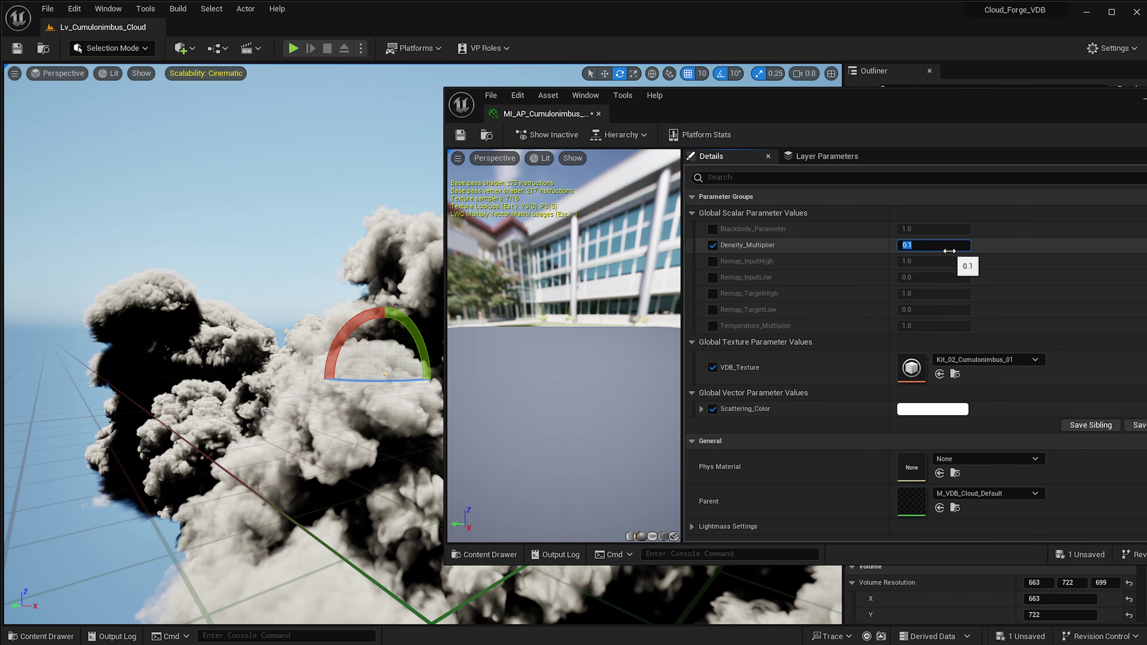
{"action": "left_click_drag", "start_coordinate": [840, 94], "coordinate": [1039, 88]}
{"action": "right_click_drag", "start_coordinate": [361, 317], "coordinate": [377, 337]}
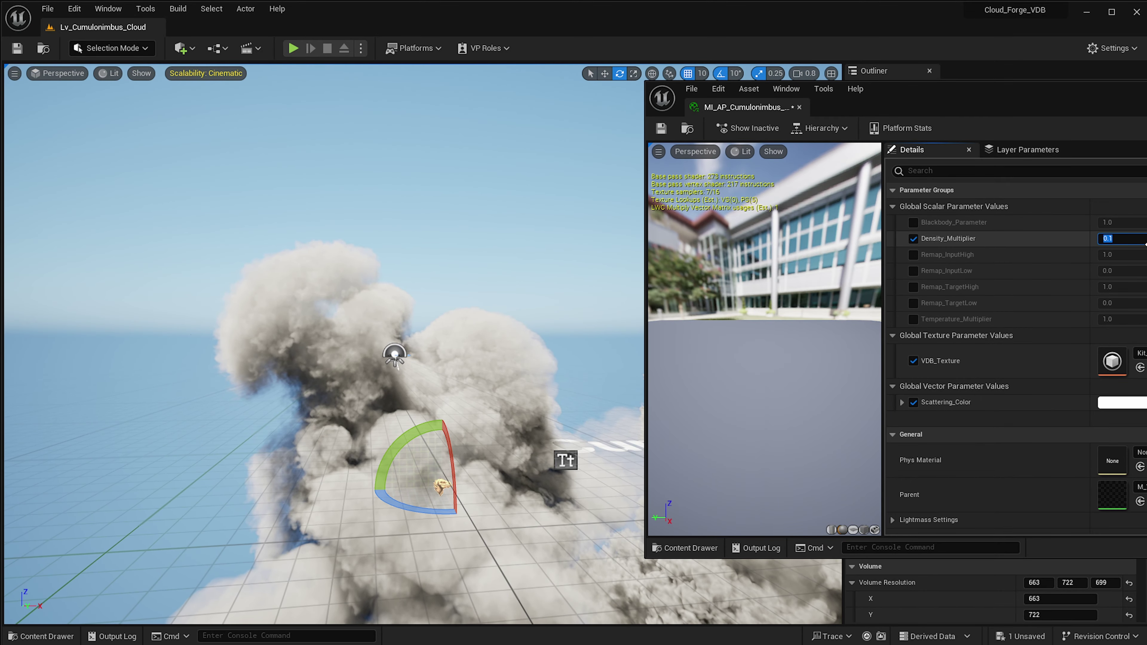
Step: Try Density_Multiplier at 0.01 and raise it to 0.05 in the material instance of AP_Cumulonimbus_Cloud1
{"action": "type", "text": "0"}
{"action": "key", "text": "Return"}
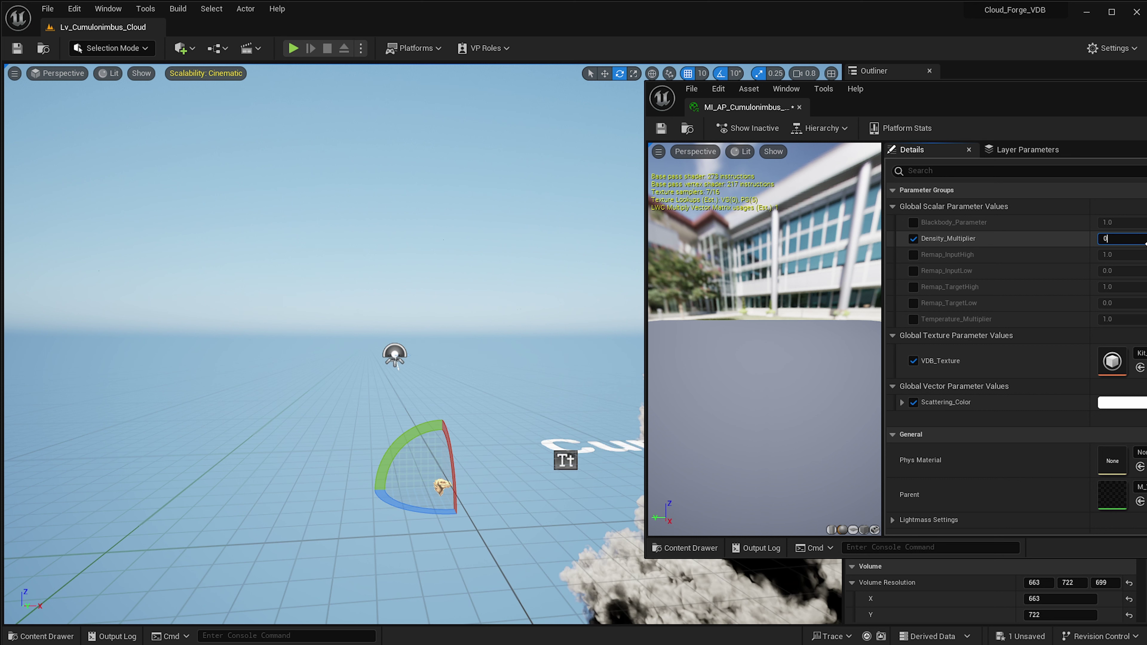
{"action": "key", "text": "Return"}
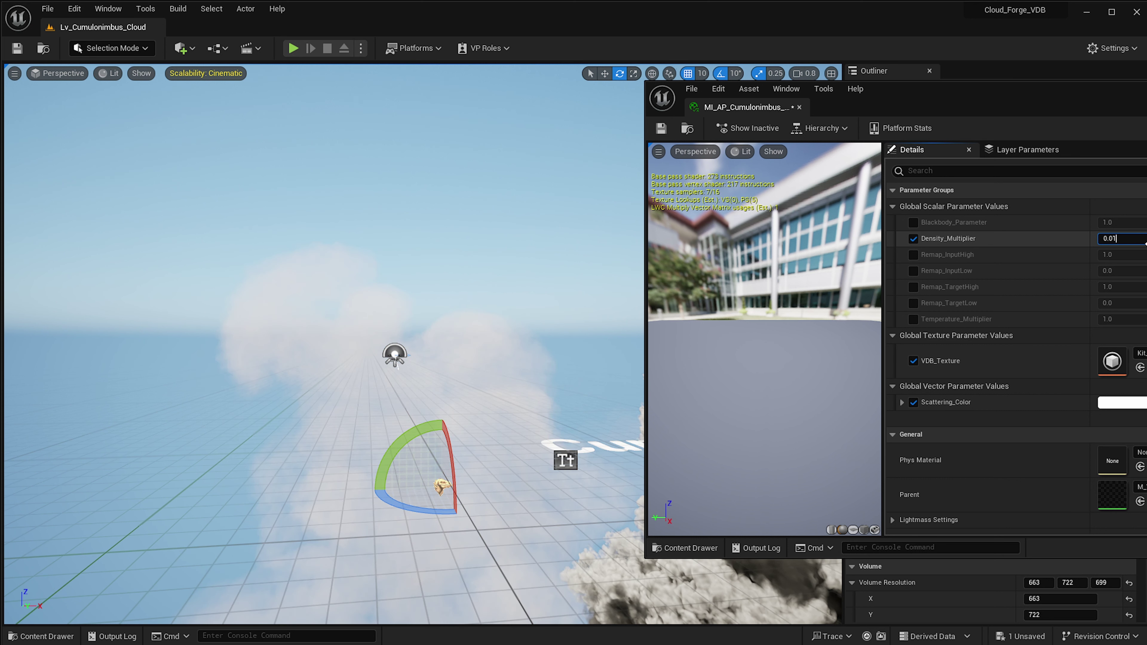
{"action": "key", "text": "BackSpace"}
{"action": "type", "text": "5"}
{"action": "key", "text": "Return"}
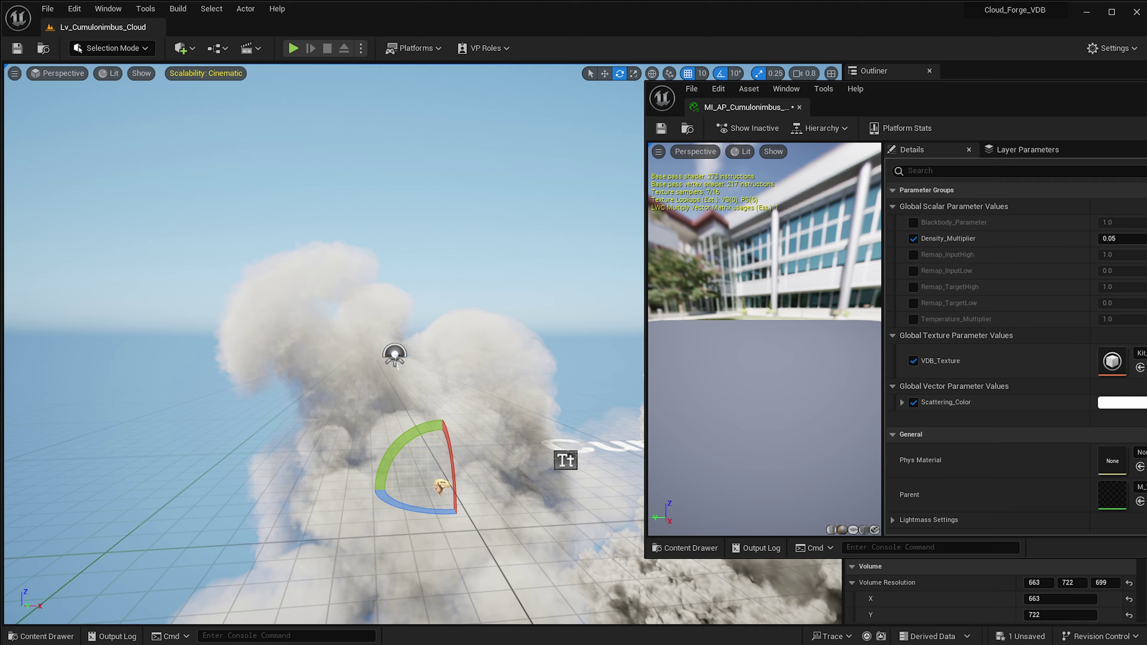
Step: Compare the cumulonimbus cloud from inside and outside, setting its Density_Multiplier to 1.0 and then to 0.5
{"action": "right_click_drag", "start_coordinate": [200, 432], "coordinate": [157, 323]}
{"action": "key", "text": "g"}
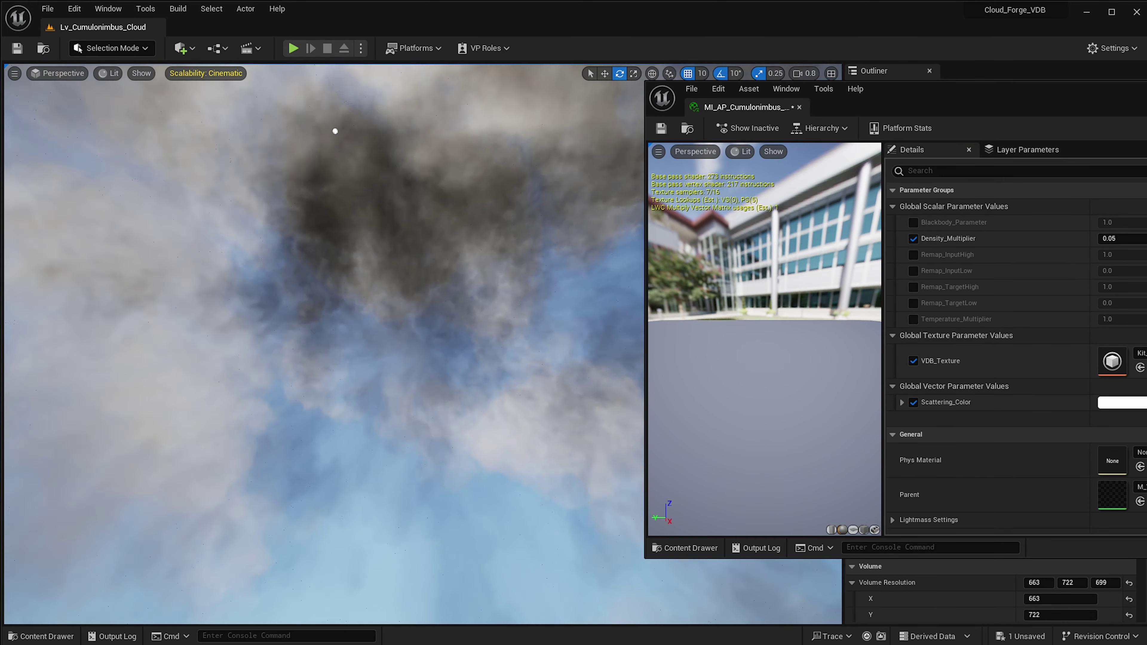
{"action": "scroll", "coordinate": [351, 304], "scroll_direction": "up", "scroll_amount": 8}
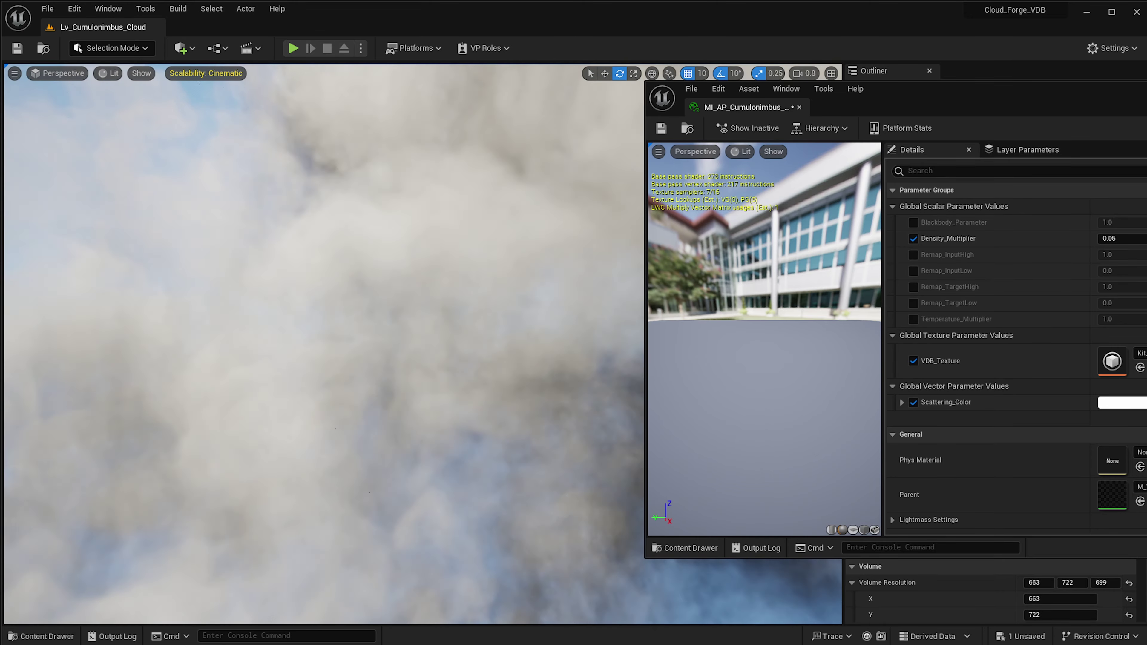
{"action": "scroll", "coordinate": [323, 344], "scroll_direction": "down", "scroll_amount": 10}
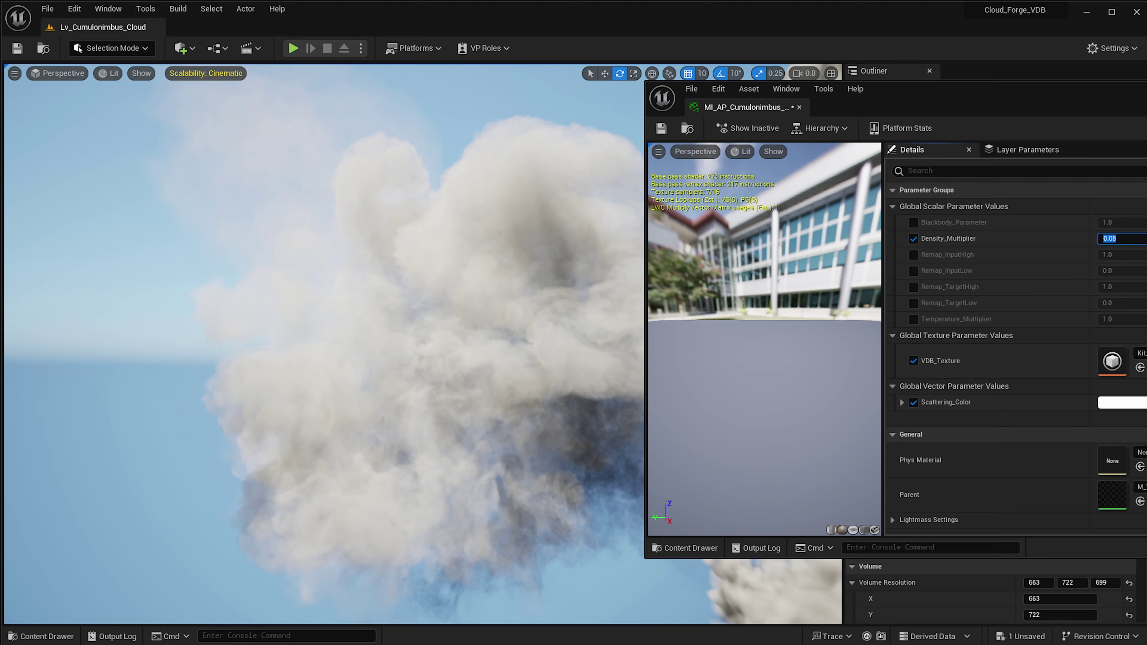
{"action": "right_click_drag", "start_coordinate": [343, 326], "coordinate": [428, 393]}
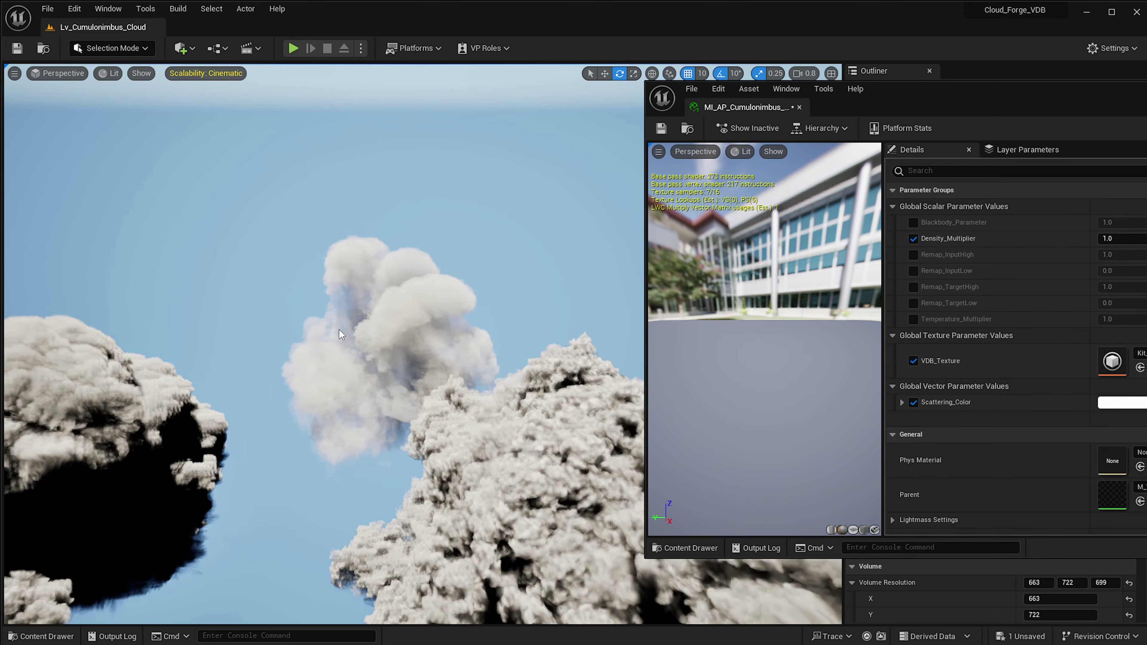
{"action": "scroll", "coordinate": [403, 351], "scroll_direction": "up", "scroll_amount": 5}
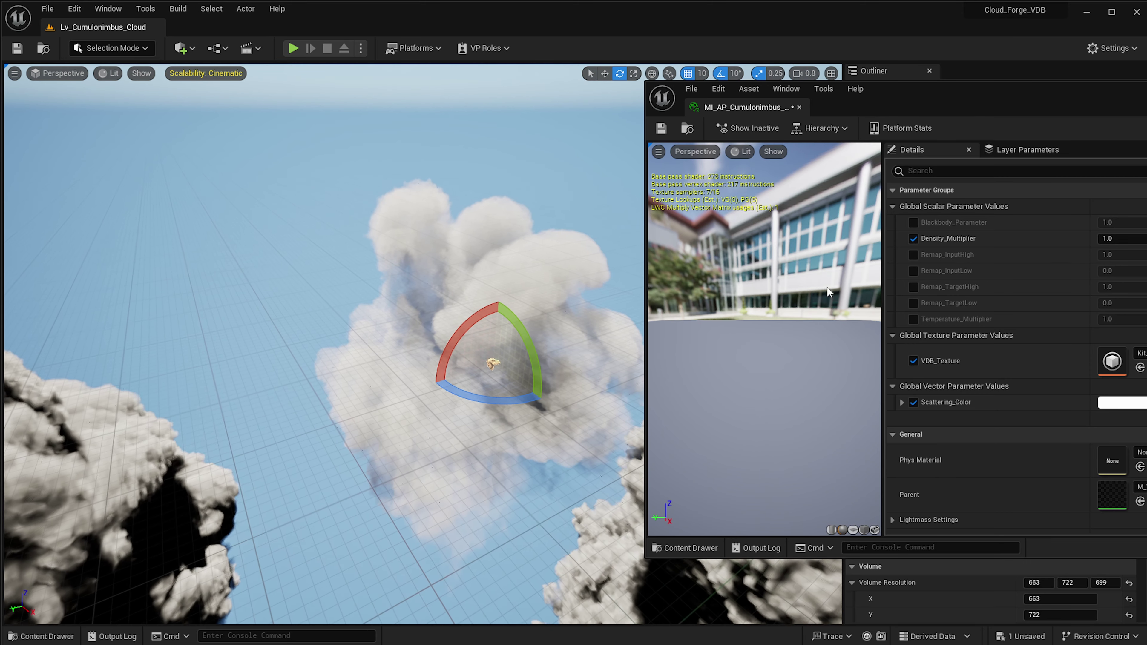
{"action": "type", "text": "2"}
{"action": "key", "text": "Return"}
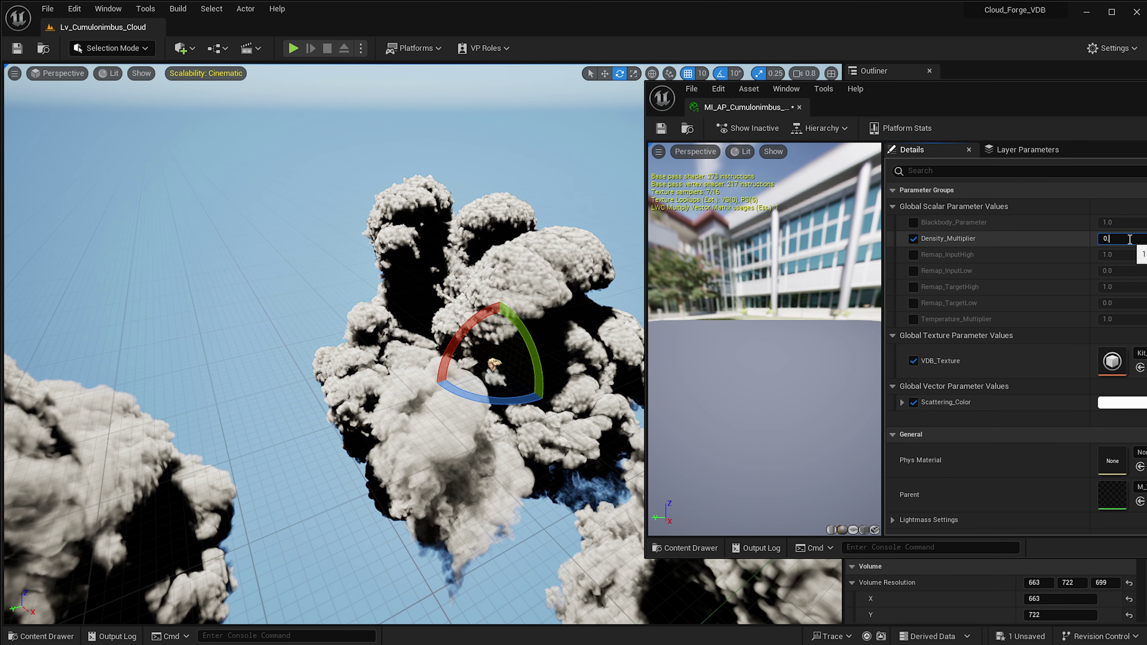
Step: Rotate the sun around the cumulonimbus cloud to light its edges, viewing the cloud from above and from below
{"action": "left_click_drag", "start_coordinate": [462, 235], "coordinate": [469, 210], "text": "alt"}
{"action": "key", "text": "ctrl+l"}
{"action": "key", "text": "ctrl+l"}
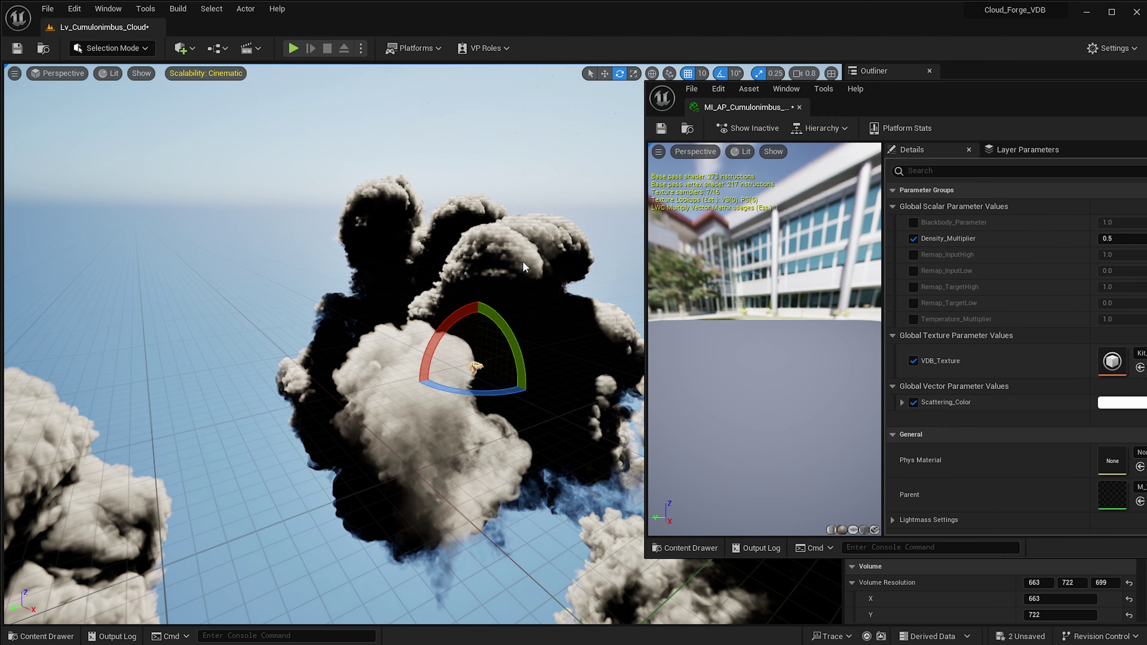
{"action": "left_click_drag", "start_coordinate": [525, 264], "coordinate": [549, 190], "text": "alt"}
{"action": "right_click_drag", "start_coordinate": [524, 263], "coordinate": [506, 263]}
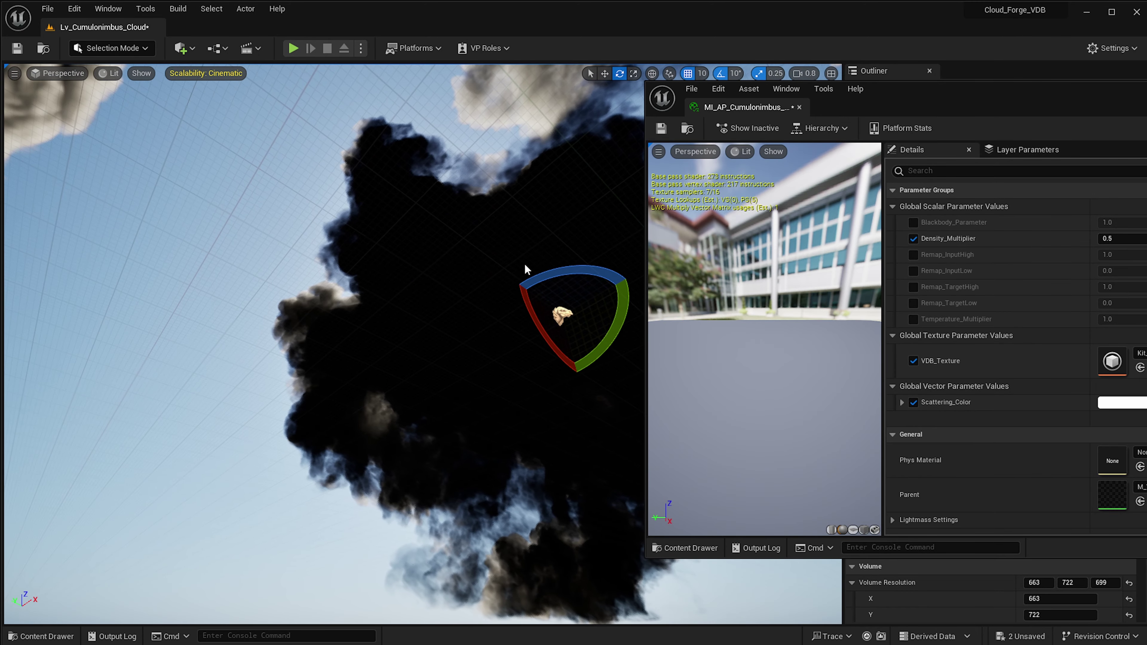
{"action": "key", "text": "ctrl+l"}
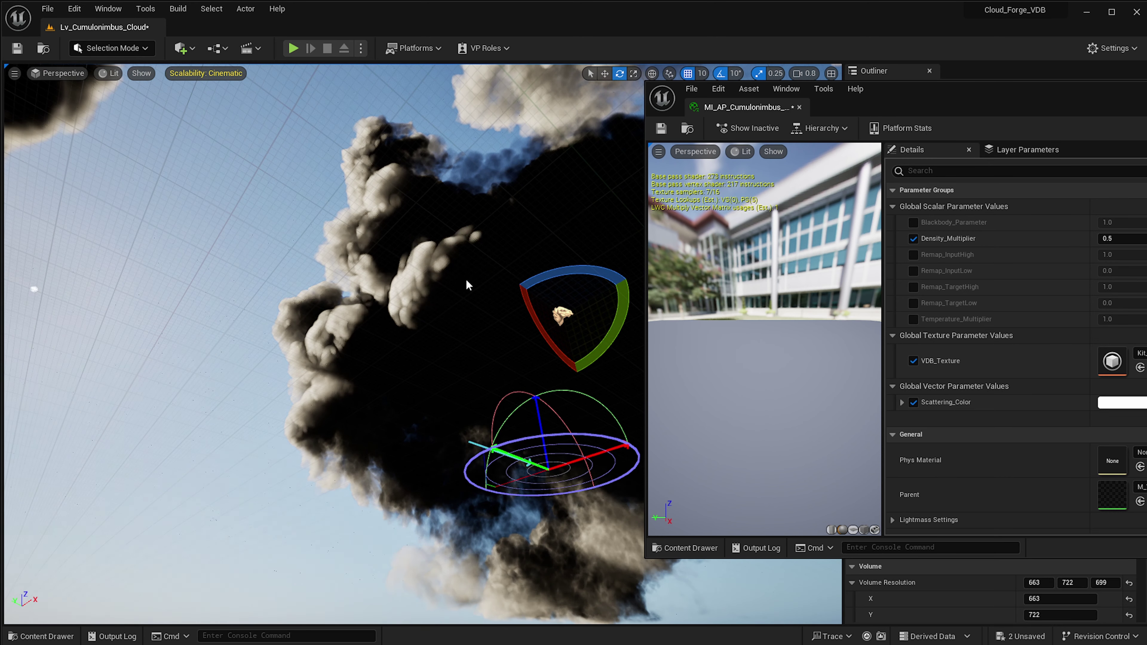
{"action": "left_click_drag", "start_coordinate": [467, 283], "coordinate": [504, 261]}
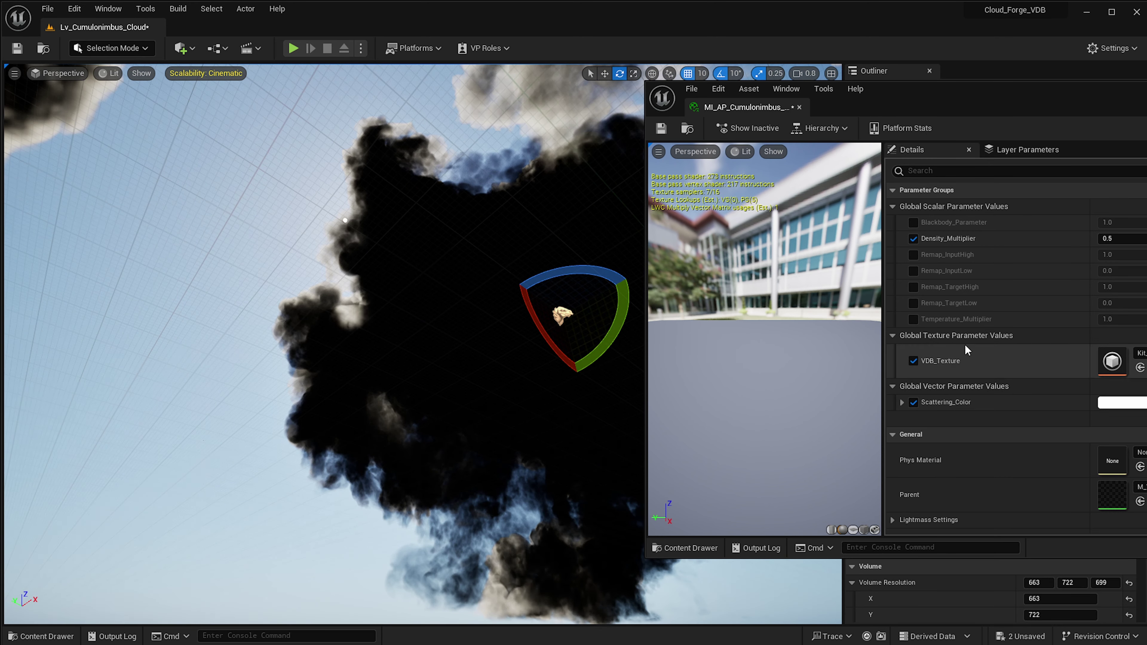
Step: Set Density_Multiplier to 0.1 for AP_Cumulonimbus_Cloud1 and compare it with the neighbouring clouds
{"action": "left_click", "coordinate": [1133, 235]}
{"action": "type", "text": "0.1"}
{"action": "key", "text": "Return"}
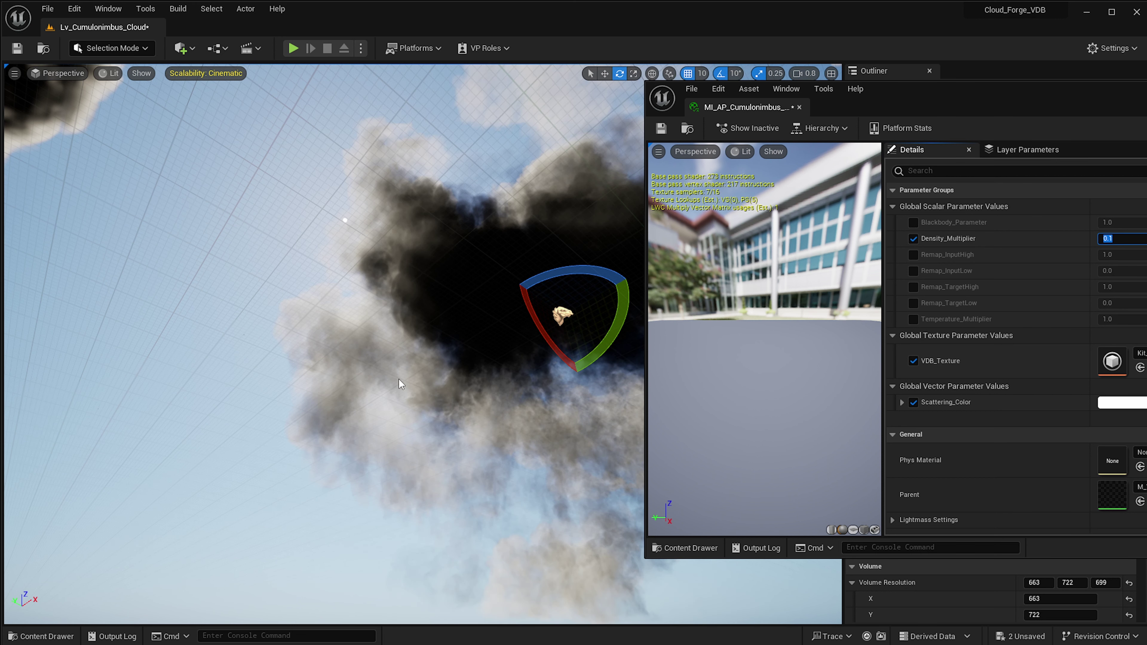
{"action": "right_click_drag", "start_coordinate": [398, 379], "coordinate": [429, 391]}
{"action": "right_click_drag", "start_coordinate": [320, 292], "coordinate": [323, 345]}
{"action": "right_click_drag", "start_coordinate": [509, 212], "coordinate": [265, 164]}
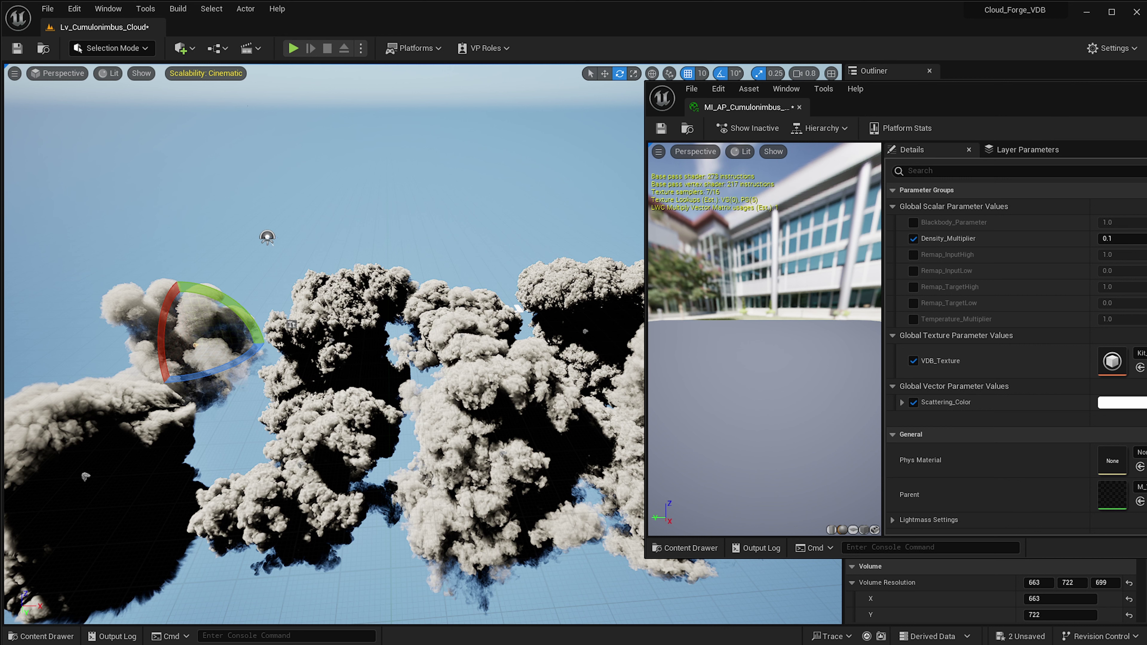
Step: Close the cumulonimbus material instance and open the Lv_Cumulus_Cloud level from Example_Map, discarding the changes to Lv_Cumulonimbus_Cloud
{"action": "left_click", "coordinate": [799, 107]}
{"action": "right_click_drag", "start_coordinate": [531, 457], "coordinate": [493, 447]}
{"action": "key", "text": "ctrl+space"}
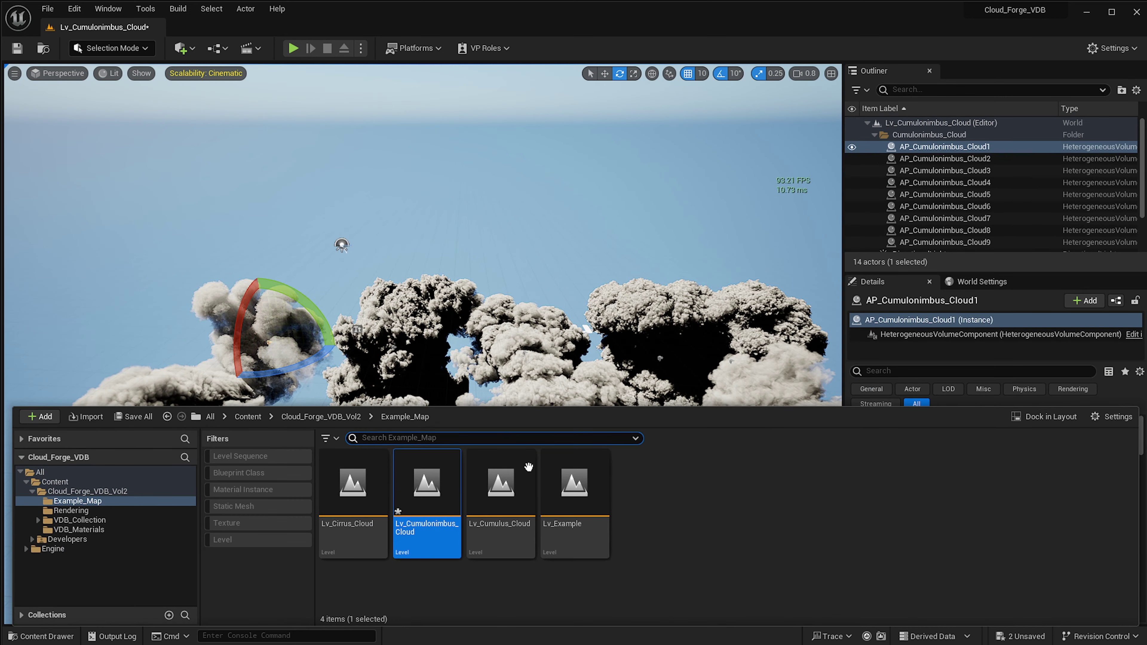
{"action": "double_click", "coordinate": [519, 483]}
{"action": "left_click", "coordinate": [1060, 571]}
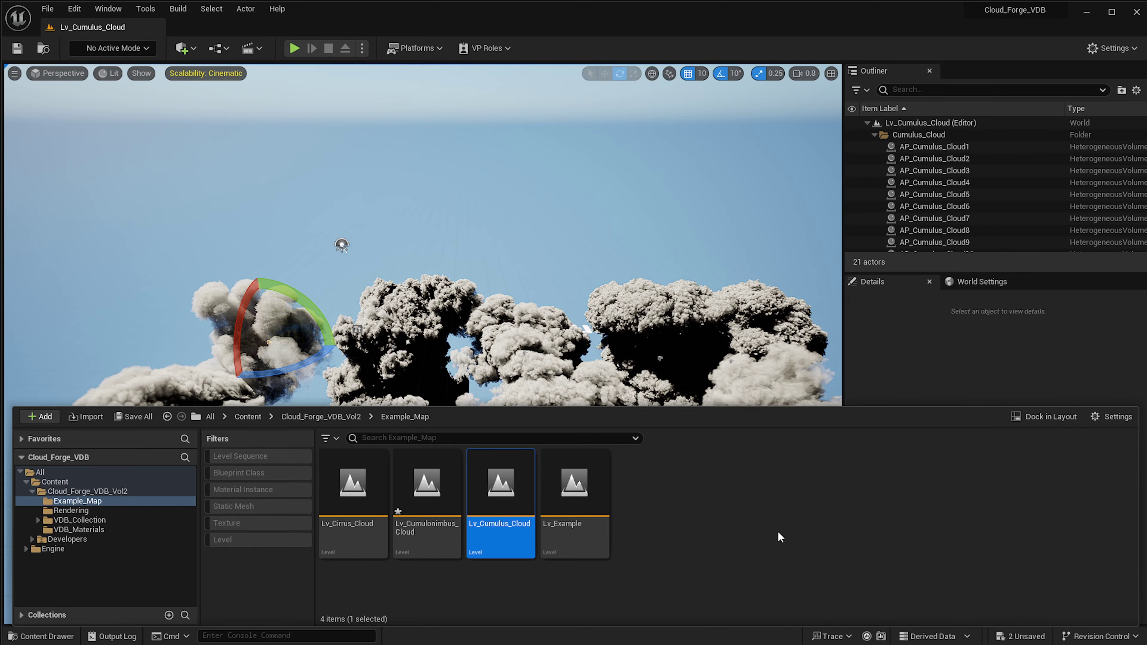
Step: Examine the cumulus clouds of the level from above and up close, and look through its actor list
{"action": "mouse_move", "coordinate": [551, 306]}
{"action": "right_mouse_down"}
{"action": "mouse_move", "coordinate": [601, 323]}
{"action": "mouse_move", "coordinate": [591, 303]}
{"action": "mouse_move", "coordinate": [542, 312]}
{"action": "mouse_move", "coordinate": [549, 306]}
{"action": "right_mouse_up"}
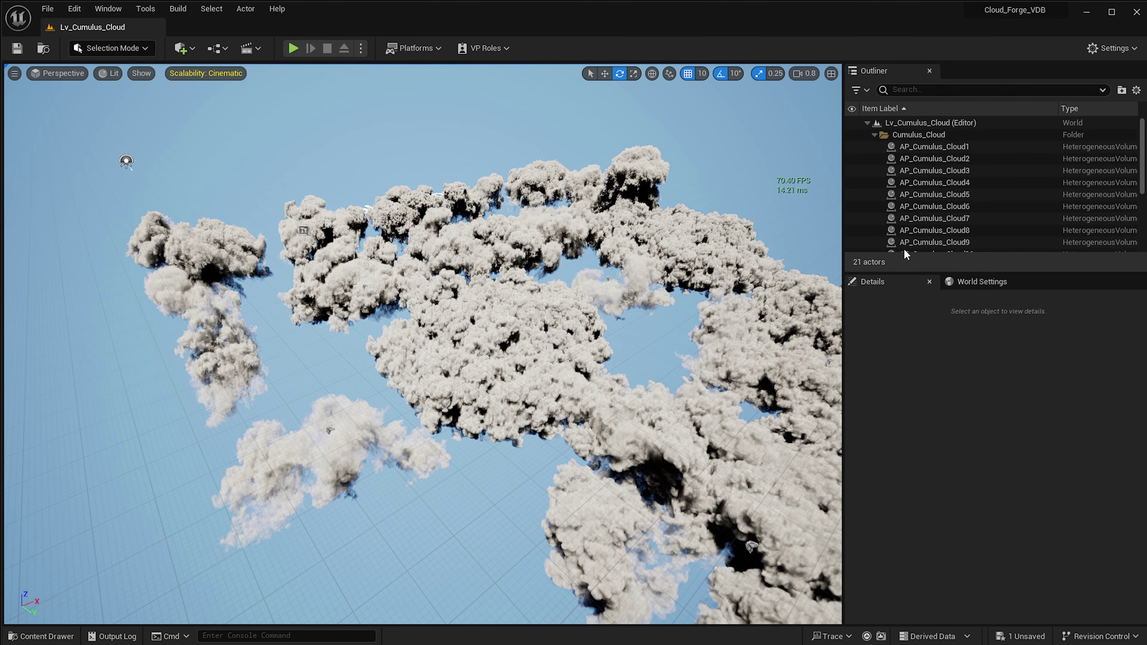
{"action": "scroll", "coordinate": [948, 217], "scroll_direction": "down", "scroll_amount": 3}
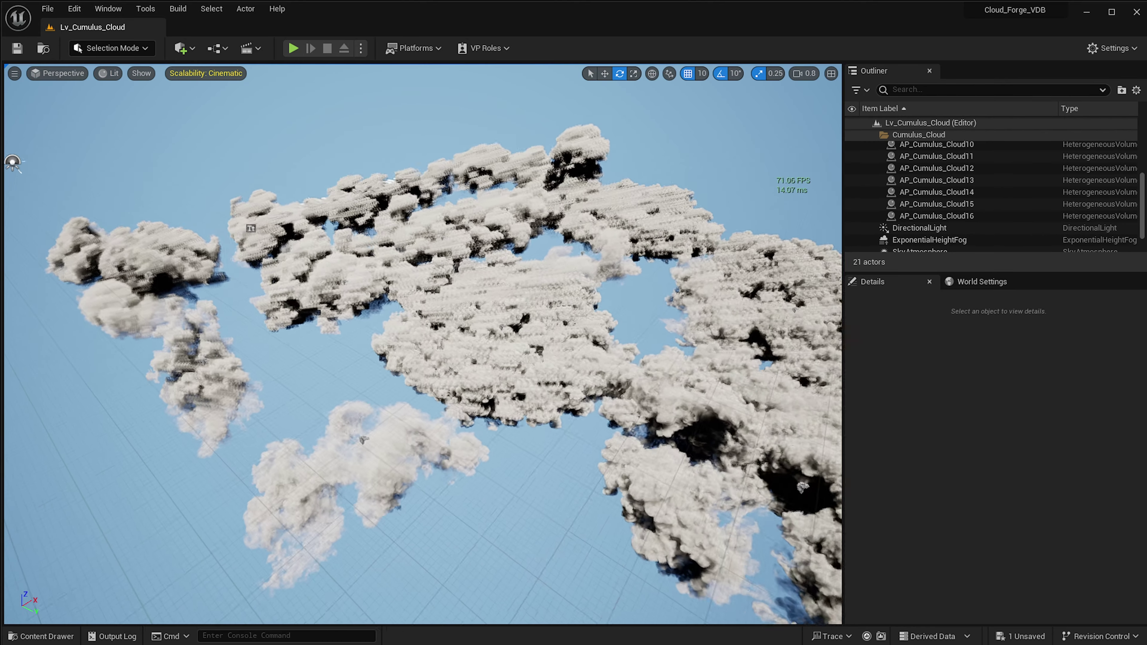
{"action": "right_click_drag", "start_coordinate": [573, 349], "coordinate": [550, 329]}
{"action": "key", "text": "w"}
{"action": "right_click_drag", "start_coordinate": [368, 493], "coordinate": [368, 494]}
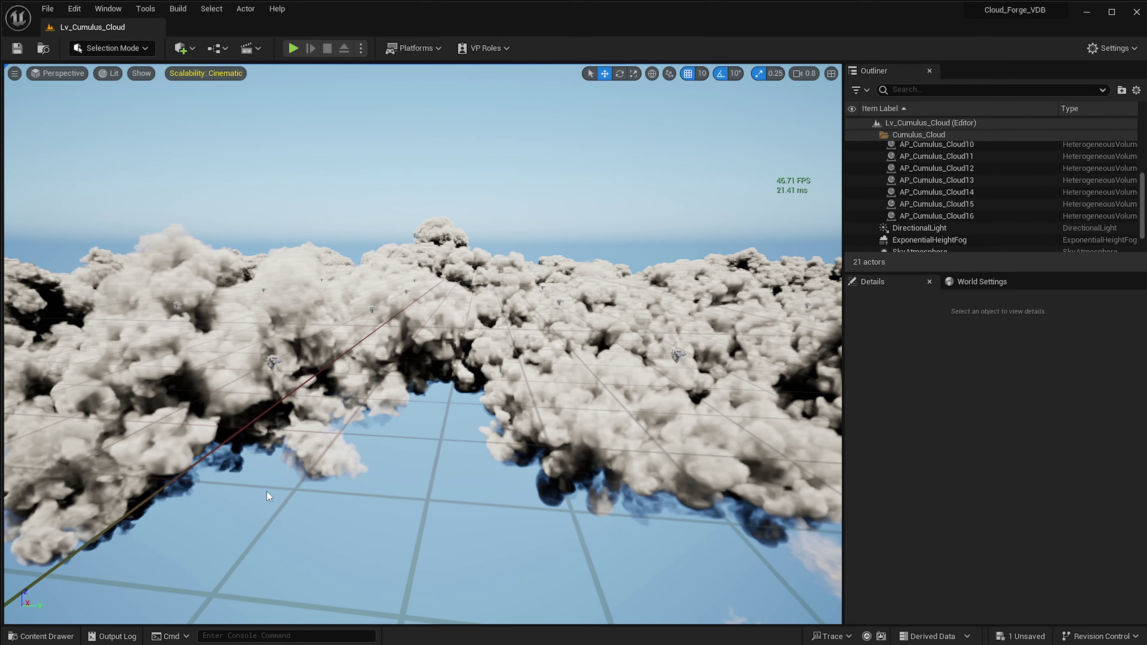
{"action": "right_click_drag", "start_coordinate": [269, 496], "coordinate": [268, 496]}
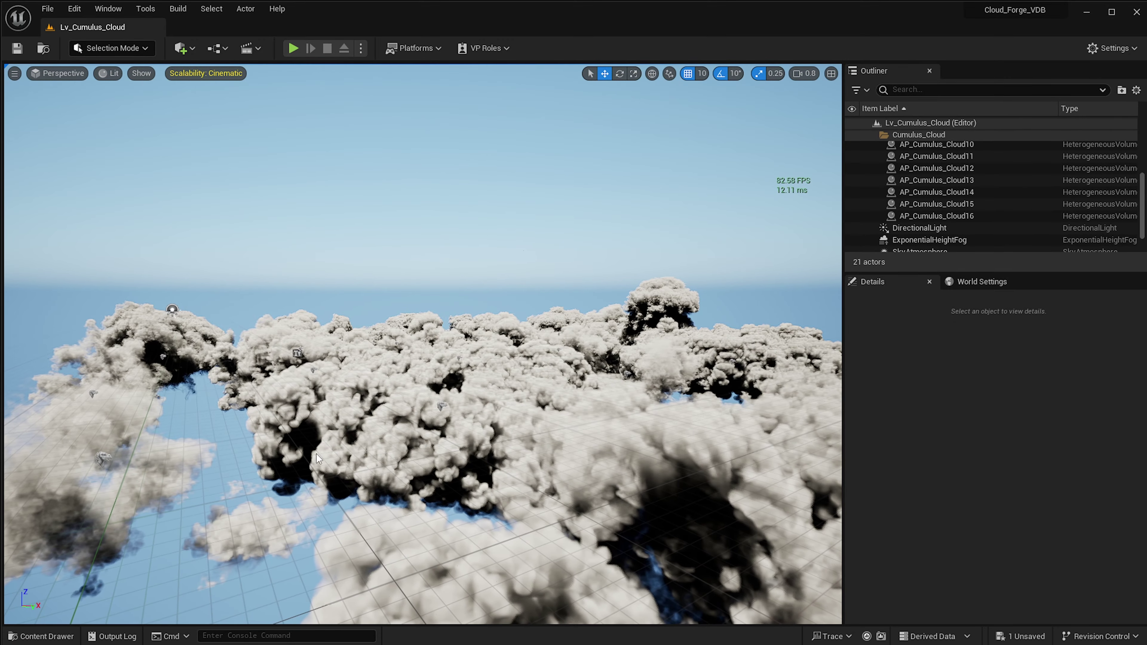
Step: Raise the cumulus cloud that uses MI_AP_Cumulus_Cloud_12 above the other clouds and open its material instance
{"action": "left_click", "coordinate": [442, 405]}
{"action": "left_click_drag", "start_coordinate": [443, 384], "coordinate": [444, 170]}
{"action": "right_click_drag", "start_coordinate": [444, 170], "coordinate": [444, 170]}
{"action": "double_click", "coordinate": [1038, 528]}
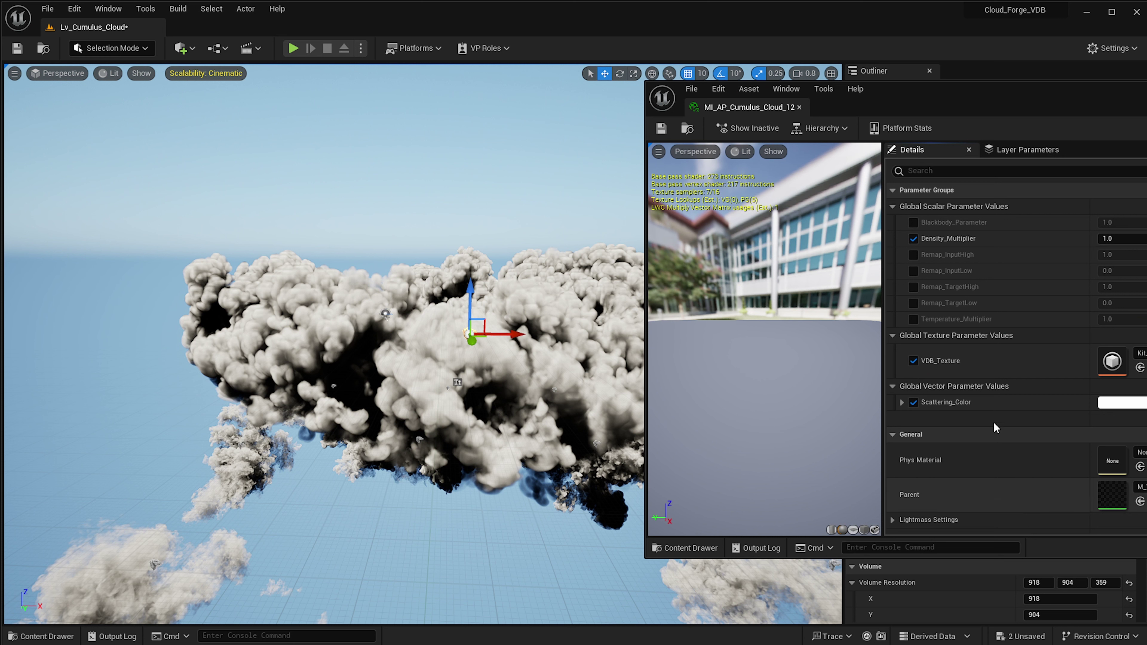
Step: Try Density_Multiplier at 0.1 and 0.5 in MI_AP_Cumulus_Cloud_12, and set it to 0.3
{"action": "left_click", "coordinate": [1124, 237]}
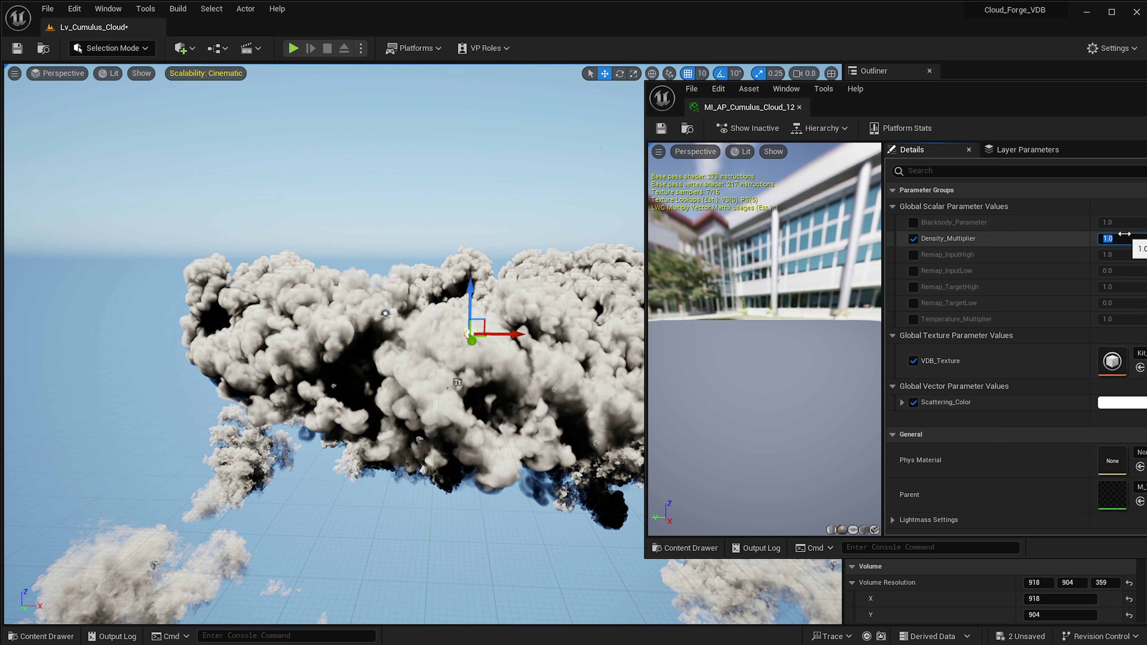
{"action": "key", "text": "Return"}
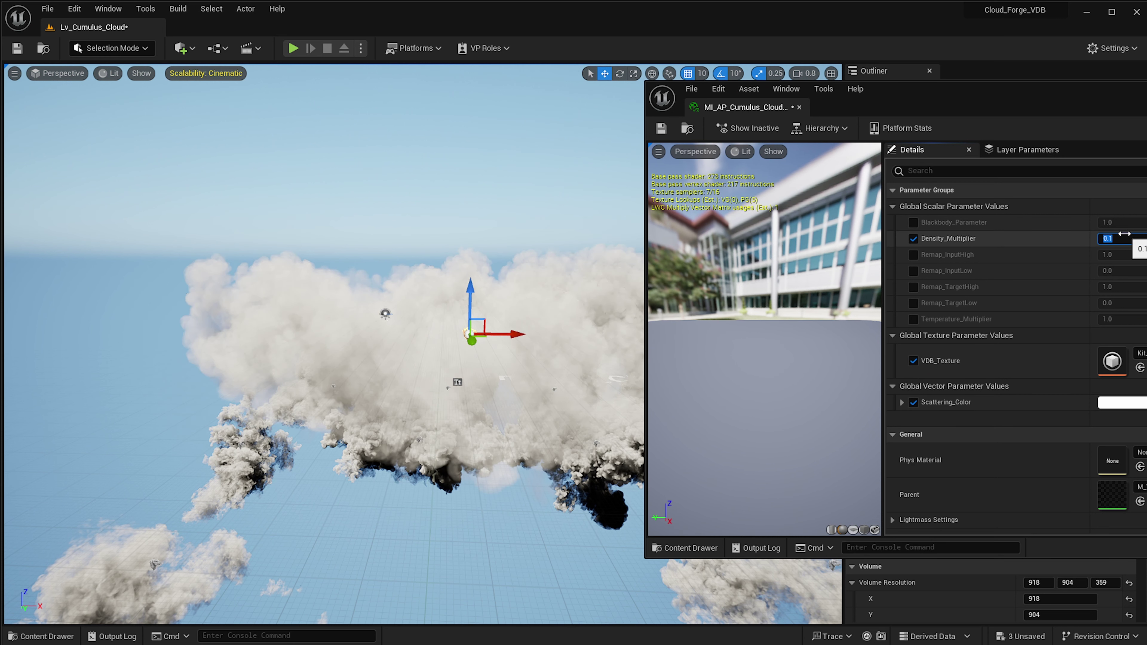
{"action": "type", "text": "0.5"}
{"action": "key", "text": "Return"}
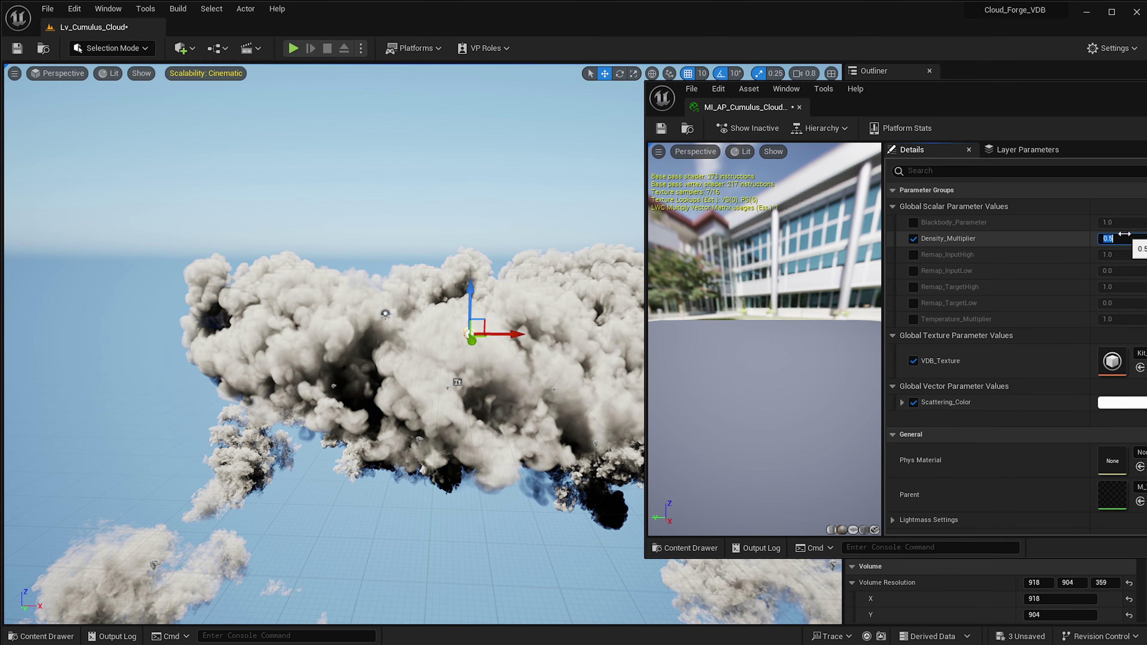
{"action": "type", "text": "0.3"}
{"action": "key", "text": "Return"}
Step: Rotate the sun down to the horizon to give the raised cumulus cloud a warm sunset light from behind
{"action": "mouse_move", "coordinate": [327, 270]}
{"action": "right_mouse_down"}
{"action": "mouse_move", "coordinate": [311, 240]}
{"action": "mouse_move", "coordinate": [239, 224]}
{"action": "mouse_move", "coordinate": [259, 246]}
{"action": "mouse_move", "coordinate": [319, 269]}
{"action": "right_mouse_up"}
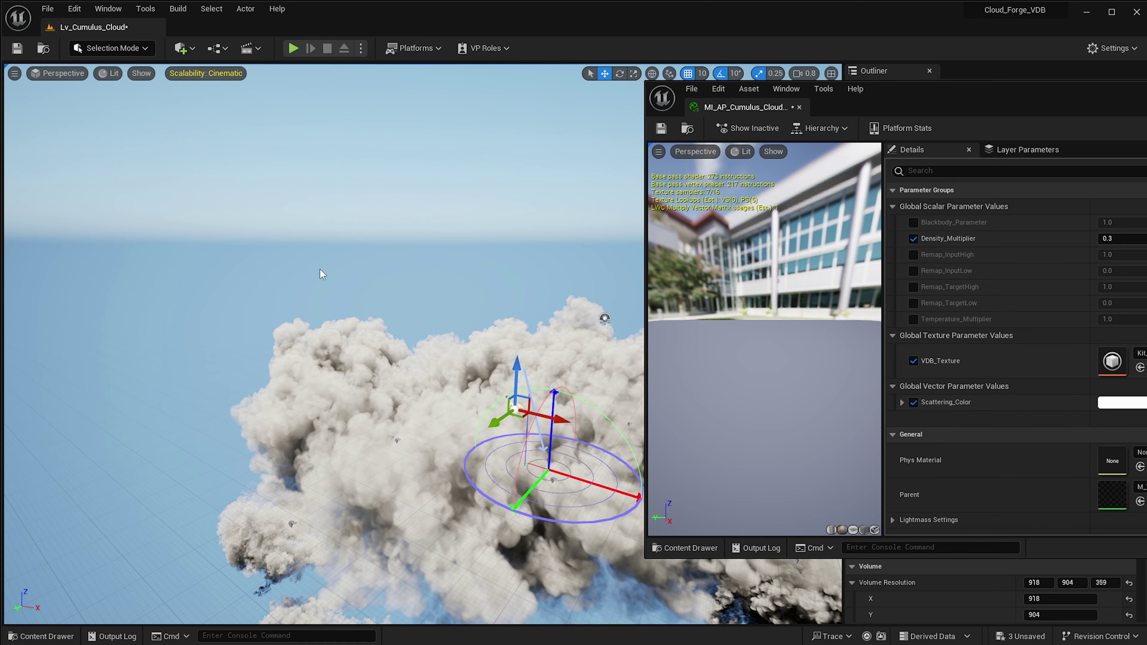
{"action": "key", "text": "ctrl+l"}
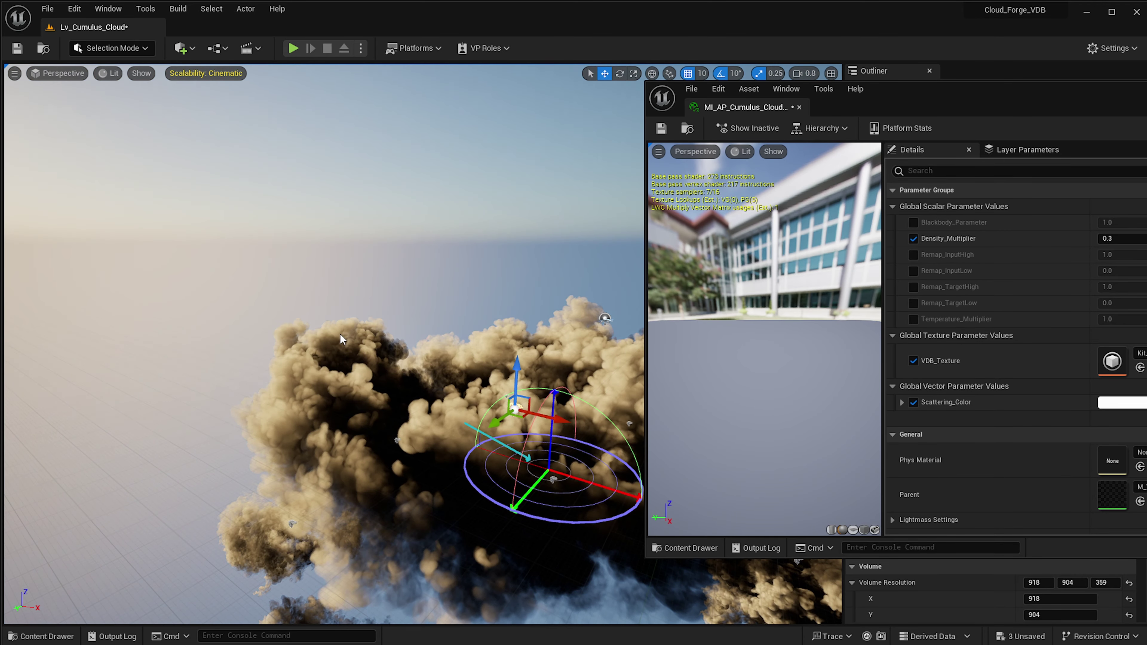
{"action": "mouse_move", "coordinate": [340, 335]}
{"action": "right_mouse_down"}
{"action": "mouse_move", "coordinate": [316, 324]}
{"action": "mouse_move", "coordinate": [335, 316]}
{"action": "mouse_move", "coordinate": [338, 335]}
{"action": "right_mouse_up"}
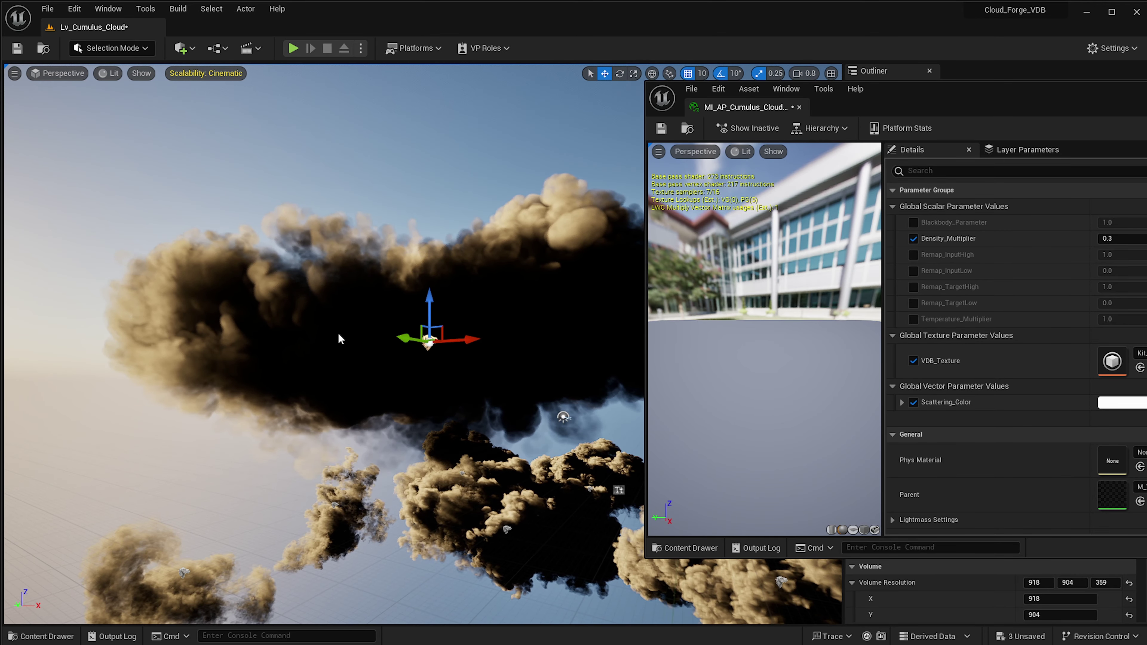
Step: Place a point light inside the raised cumulus cloud and close the material instance editor
{"action": "left_click", "coordinate": [194, 46]}
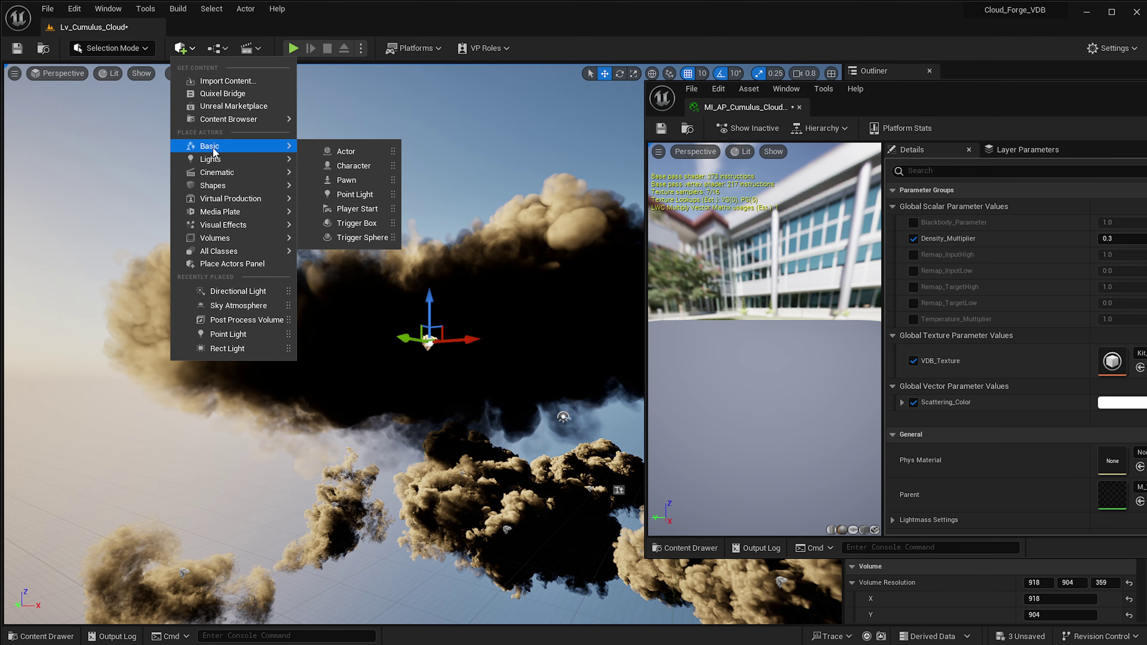
{"action": "mouse_move", "coordinate": [225, 160]}
{"action": "left_click_drag", "start_coordinate": [329, 179], "coordinate": [340, 341]}
{"action": "right_click_drag", "start_coordinate": [298, 306], "coordinate": [263, 297]}
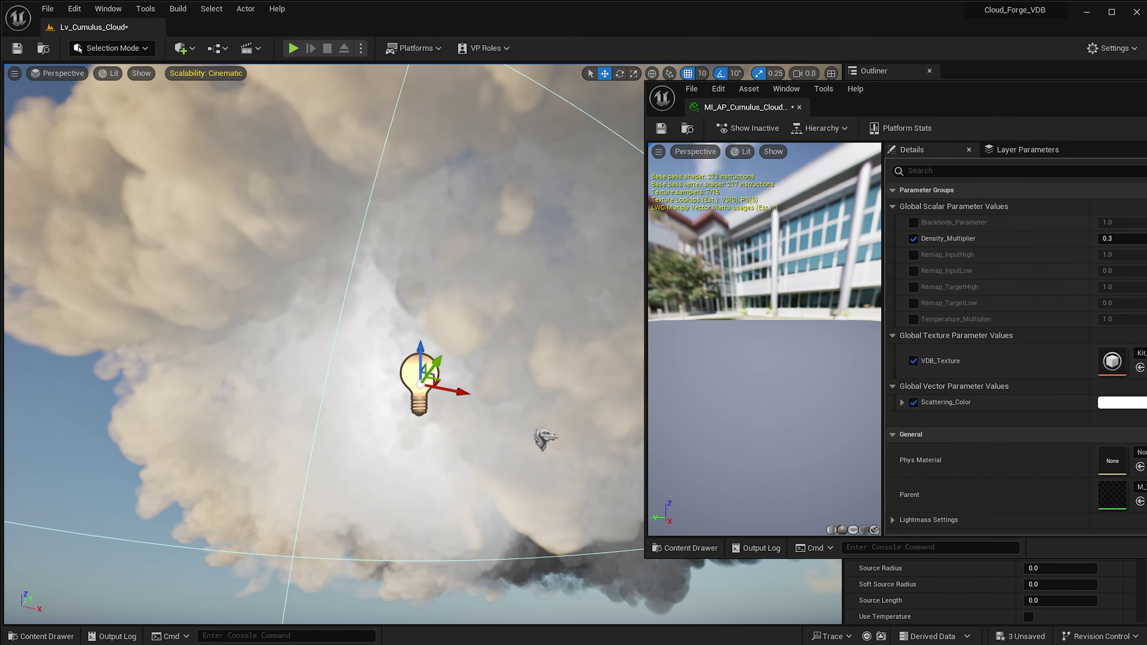
{"action": "key", "text": "alt+F4"}
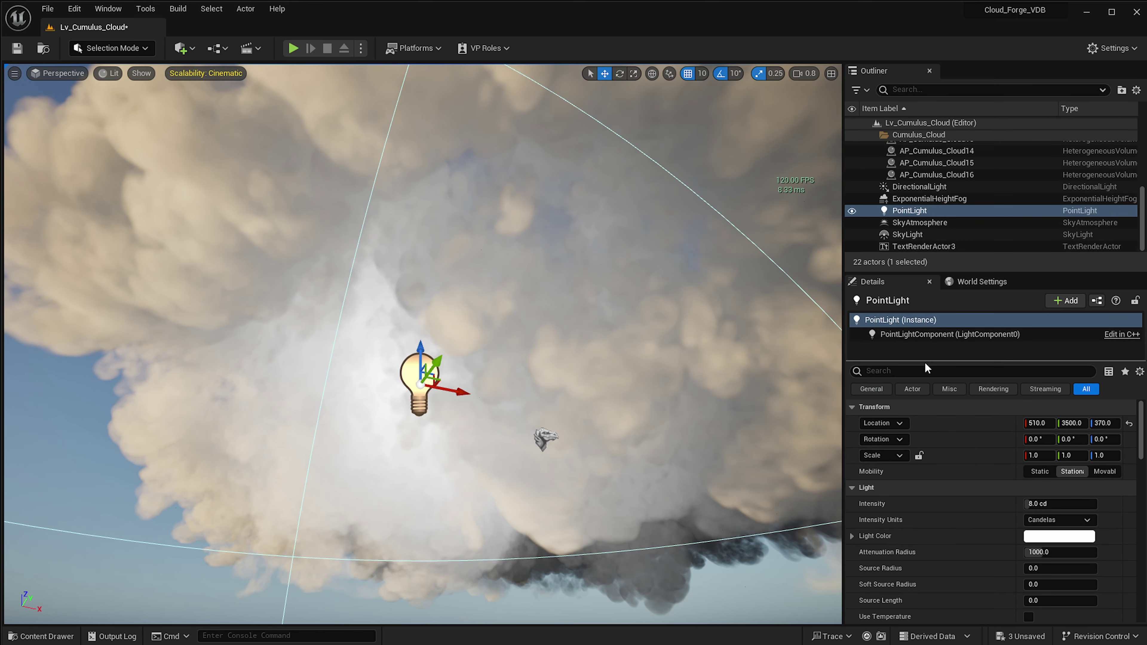
Step: Filter the point light's properties by "vol" and enable Cast Volumetric Shadow
{"action": "left_click", "coordinate": [922, 370]}
{"action": "type", "text": "vol"}
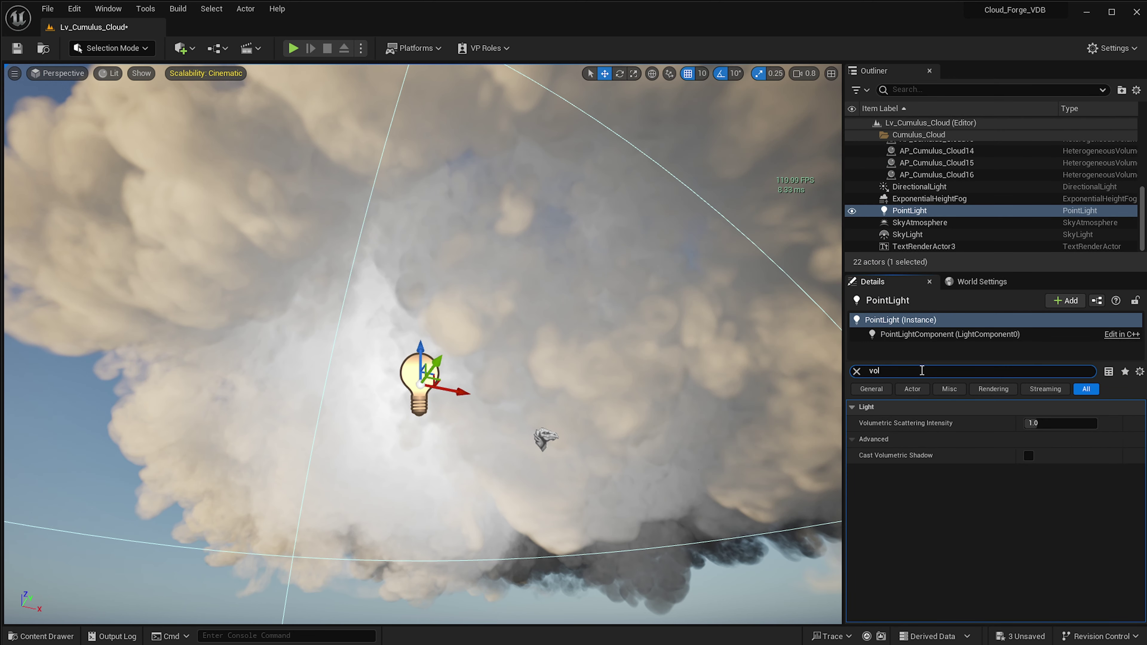
{"action": "left_click", "coordinate": [1028, 456]}
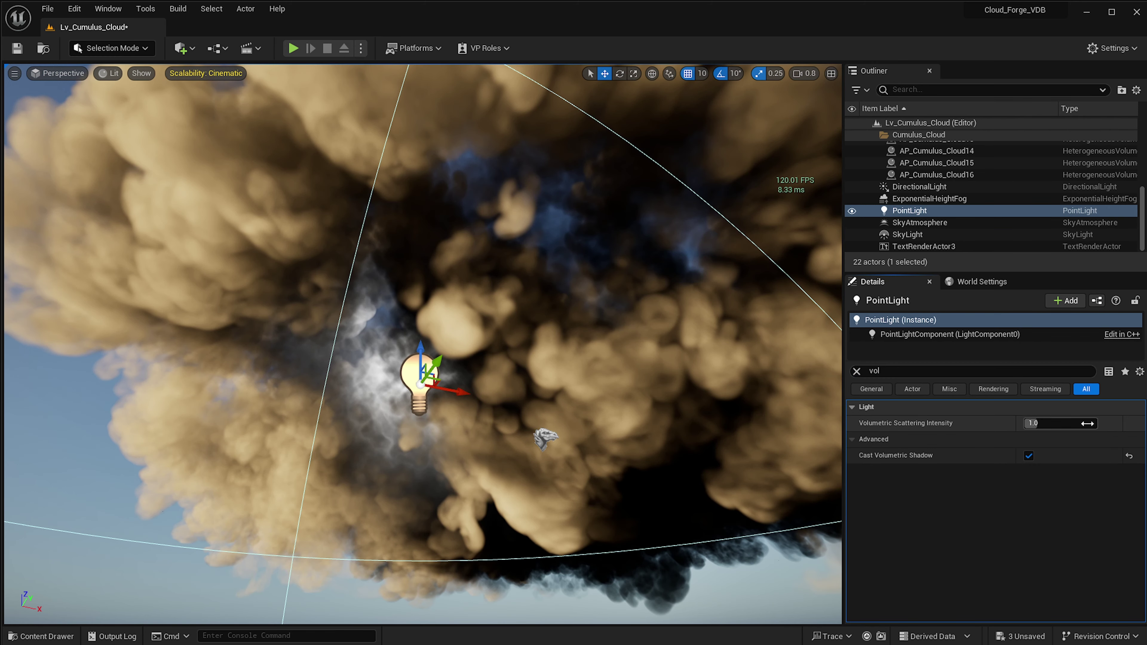
Step: Try a different Volumetric Scattering Intensity on the point light and undo the change
{"action": "left_click_drag", "start_coordinate": [1084, 424], "coordinate": [1025, 423]}
{"action": "right_click_drag", "start_coordinate": [649, 410], "coordinate": [635, 404]}
{"action": "key", "text": "ctrl+z"}
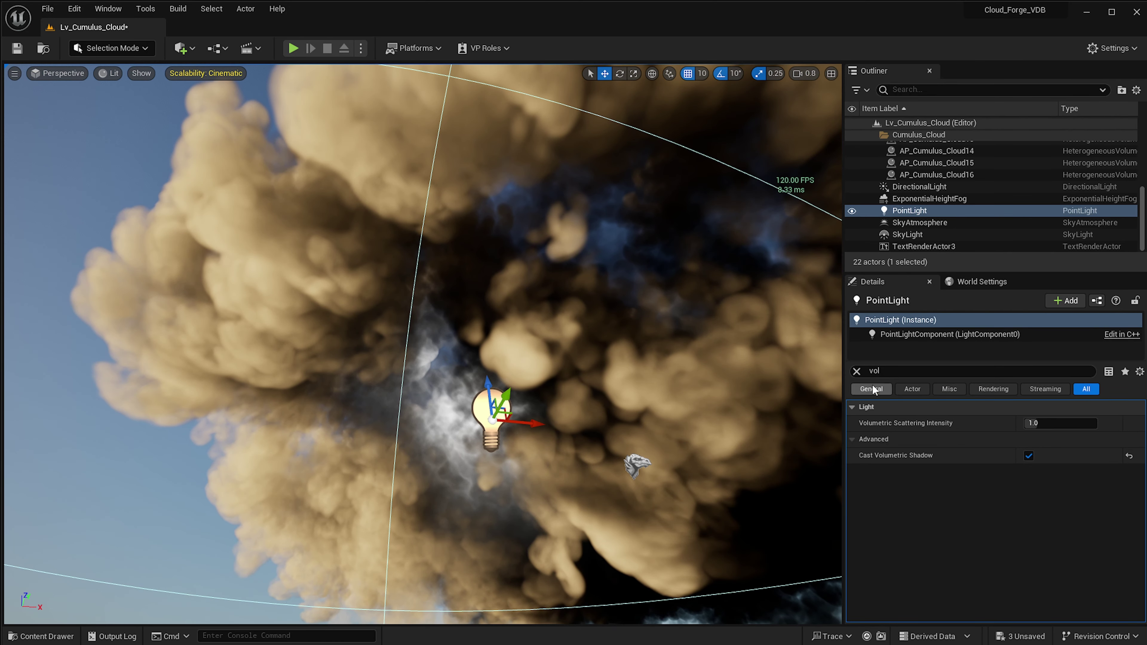
Step: Clear the property filter and tint the point light pale blue, with Intensity about 101 cd and Attenuation Radius about 279
{"action": "left_click", "coordinate": [856, 371]}
{"action": "left_click", "coordinate": [1037, 536]}
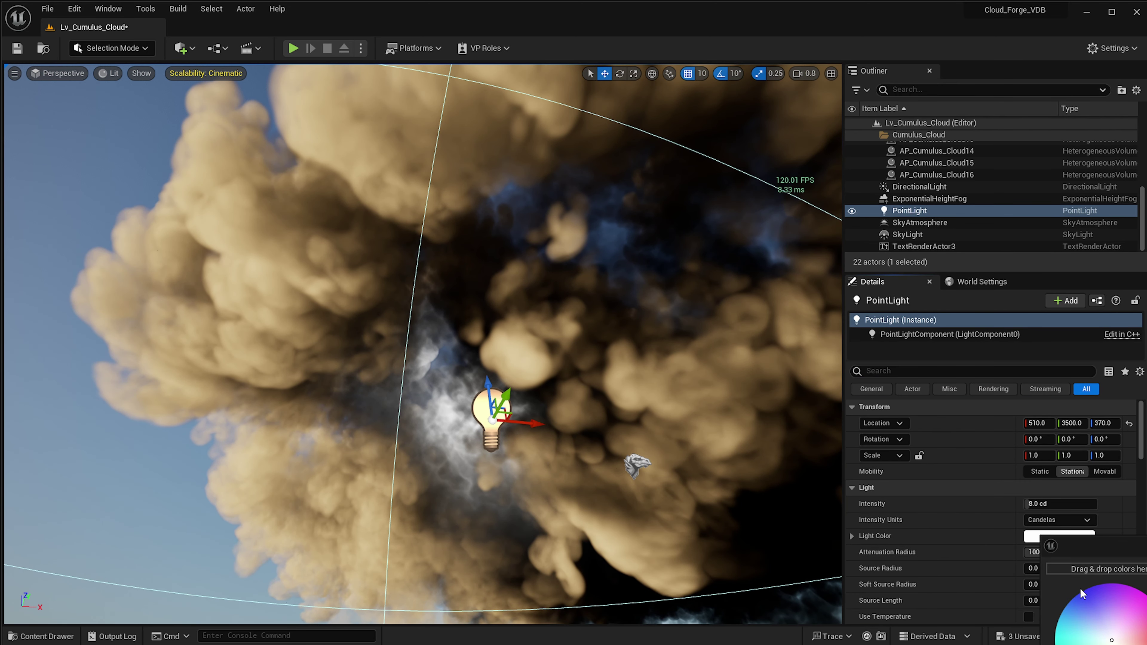
{"action": "left_click", "coordinate": [1088, 620]}
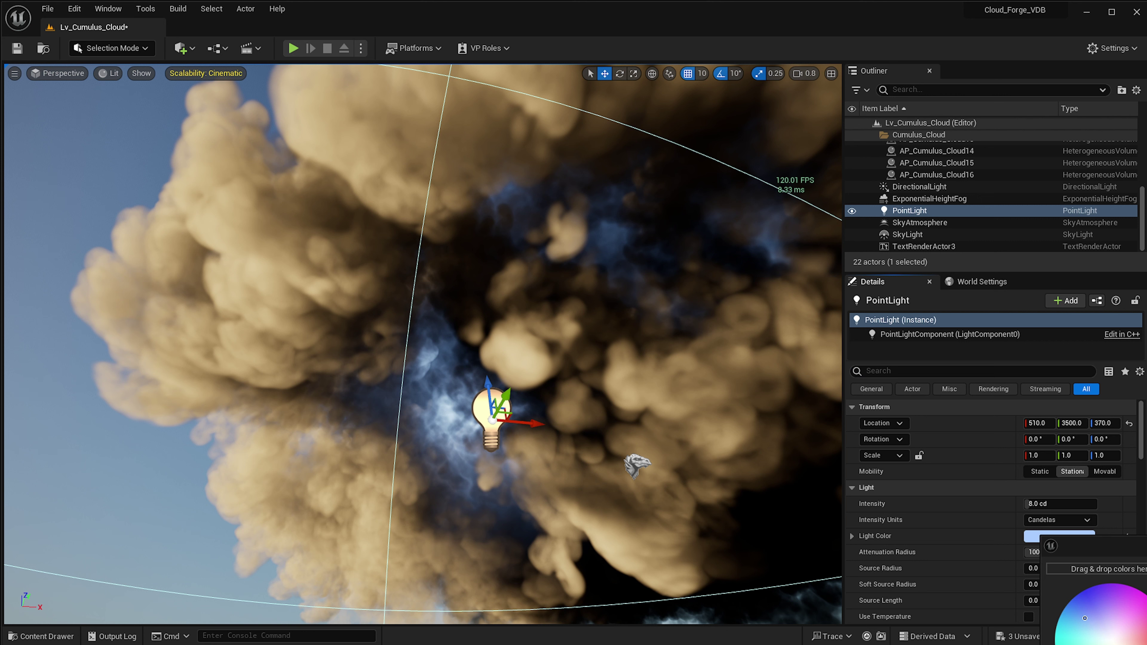
{"action": "left_click", "coordinate": [1128, 644]}
{"action": "left_click_drag", "start_coordinate": [1056, 504], "coordinate": [1028, 552]}
{"action": "left_click_drag", "start_coordinate": [655, 407], "coordinate": [635, 418], "text": "alt"}
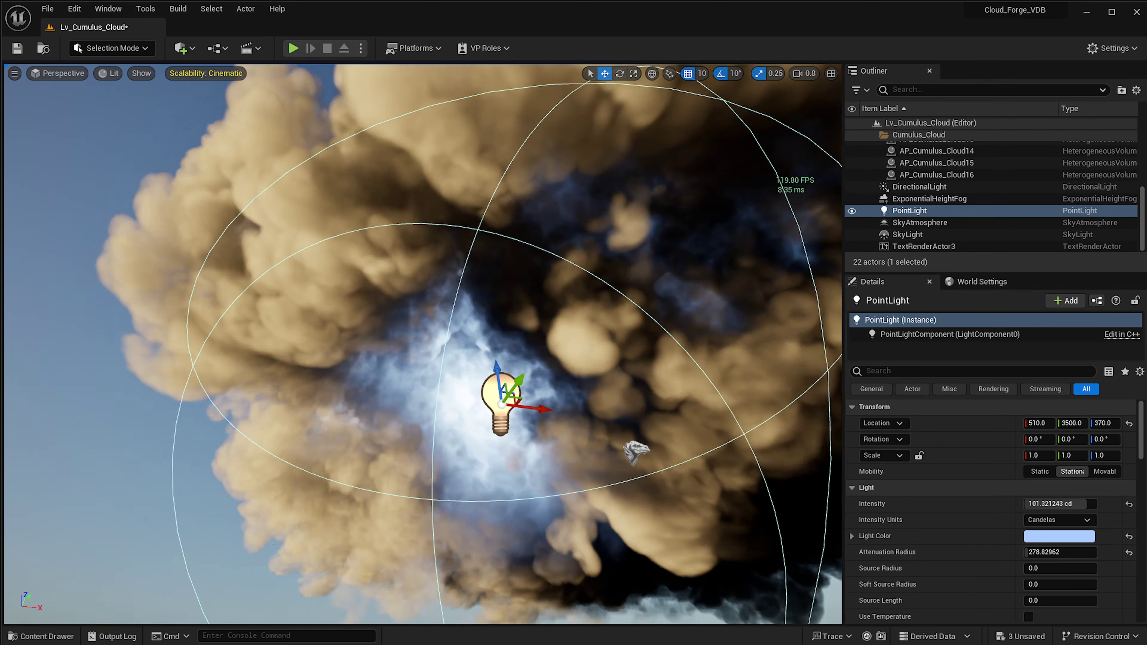
Step: Hide the editor icons with game view and examine the blue-lit cumulus cloud from several angles and distances
{"action": "left_click_drag", "start_coordinate": [562, 436], "coordinate": [709, 436], "text": "alt"}
{"action": "right_click_drag", "start_coordinate": [394, 333], "coordinate": [312, 321]}
{"action": "key", "text": "g"}
{"action": "key", "text": "g"}
{"action": "key", "text": "g"}
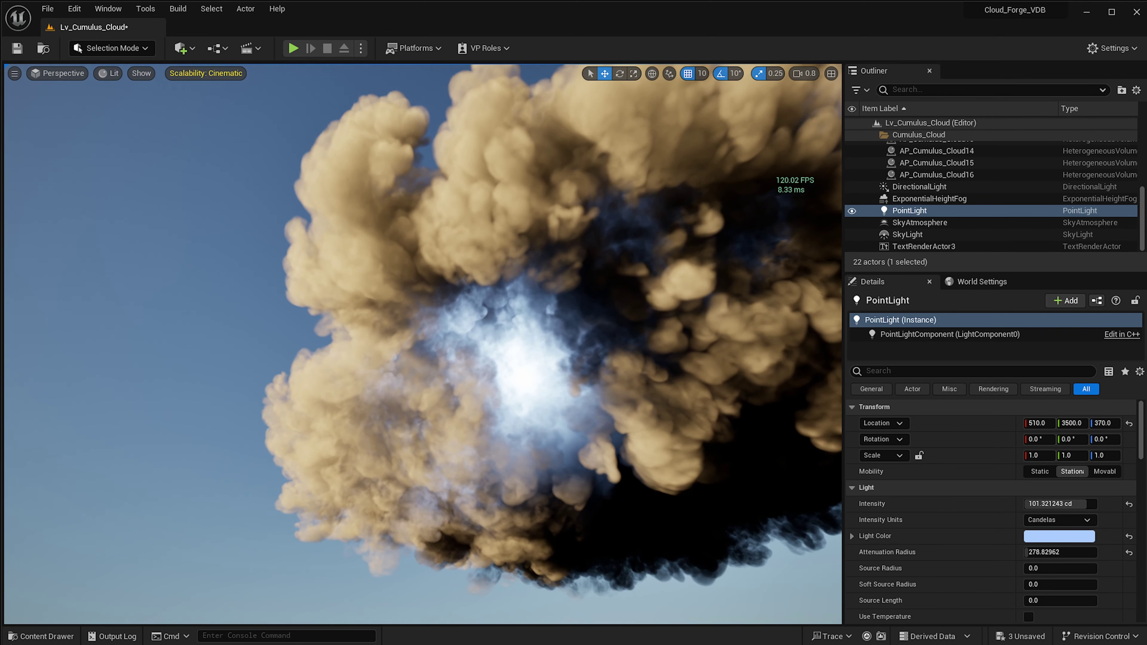
{"action": "left_click_drag", "start_coordinate": [562, 427], "coordinate": [546, 425], "text": "alt"}
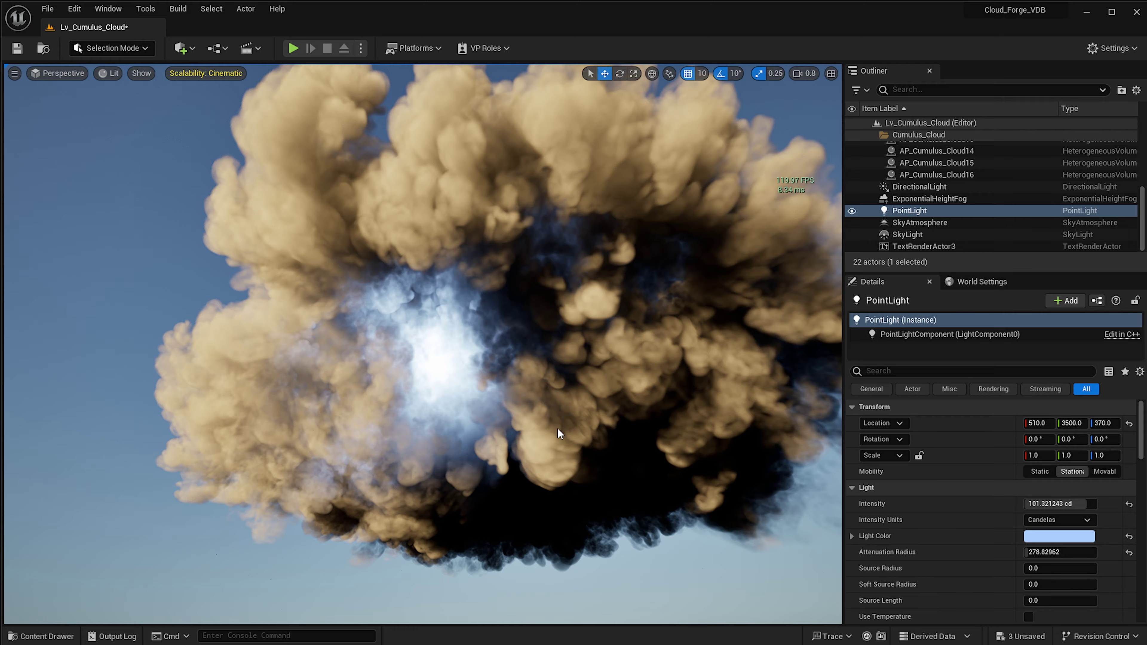
{"action": "scroll", "coordinate": [486, 342], "scroll_direction": "up", "scroll_amount": 2}
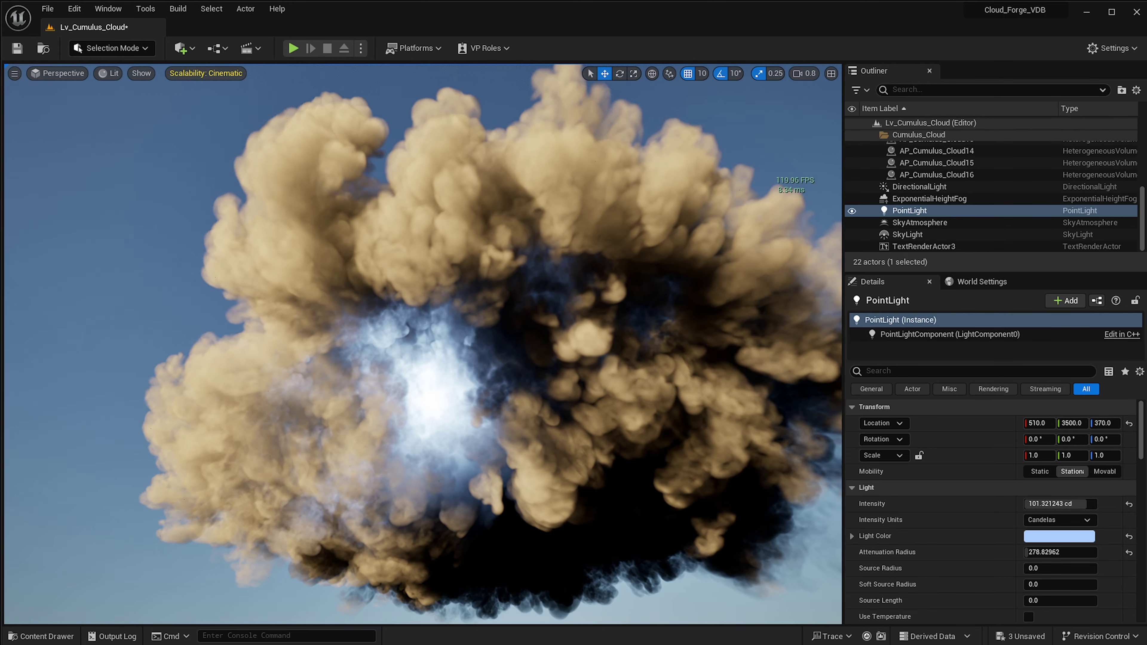
{"action": "left_click_drag", "start_coordinate": [502, 361], "coordinate": [632, 363], "text": "alt"}
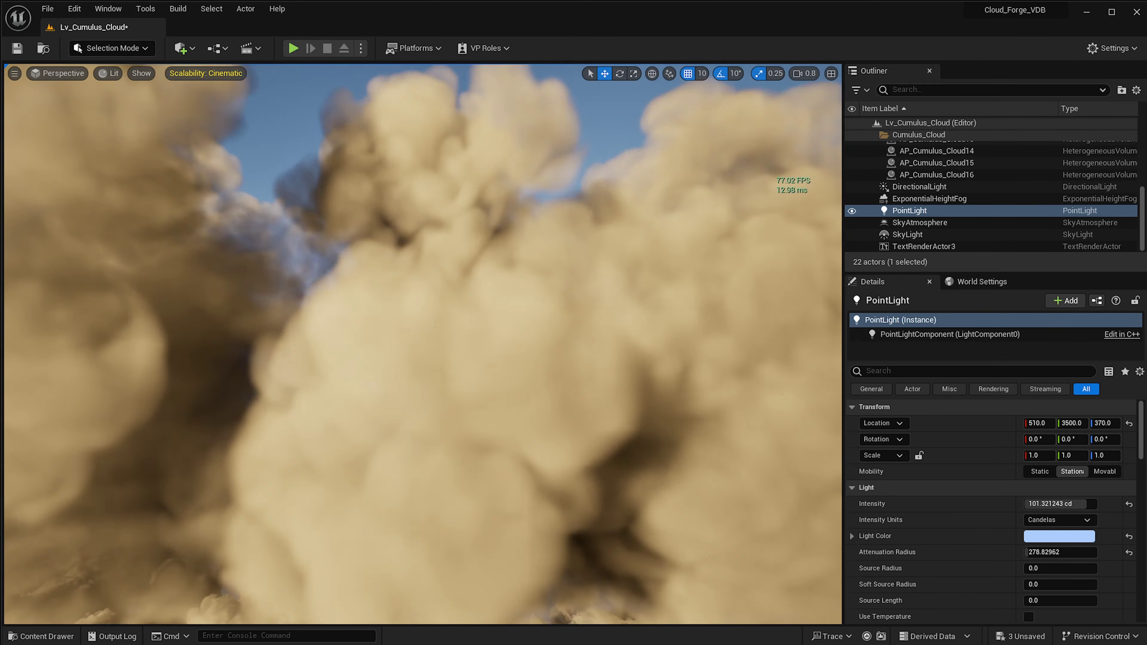
{"action": "scroll", "coordinate": [517, 364], "scroll_direction": "down", "scroll_amount": 4}
{"action": "left_click_drag", "start_coordinate": [517, 364], "coordinate": [532, 406], "text": "alt"}
{"action": "right_click_drag", "start_coordinate": [533, 407], "coordinate": [519, 506]}
{"action": "left_click_drag", "start_coordinate": [407, 479], "coordinate": [347, 452], "text": "alt"}
{"action": "mouse_move", "coordinate": [517, 350]}
{"action": "left_mouse_down", "text": "alt"}
{"action": "mouse_move", "coordinate": [519, 393]}
{"action": "mouse_move", "coordinate": [520, 332]}
{"action": "mouse_move", "coordinate": [515, 350]}
{"action": "left_mouse_up", "text": "alt"}
{"action": "left_click_drag", "start_coordinate": [444, 318], "coordinate": [496, 377], "text": "alt"}
{"action": "right_click_drag", "start_coordinate": [458, 313], "coordinate": [460, 289]}
{"action": "left_click_drag", "start_coordinate": [447, 325], "coordinate": [457, 312], "text": "alt"}
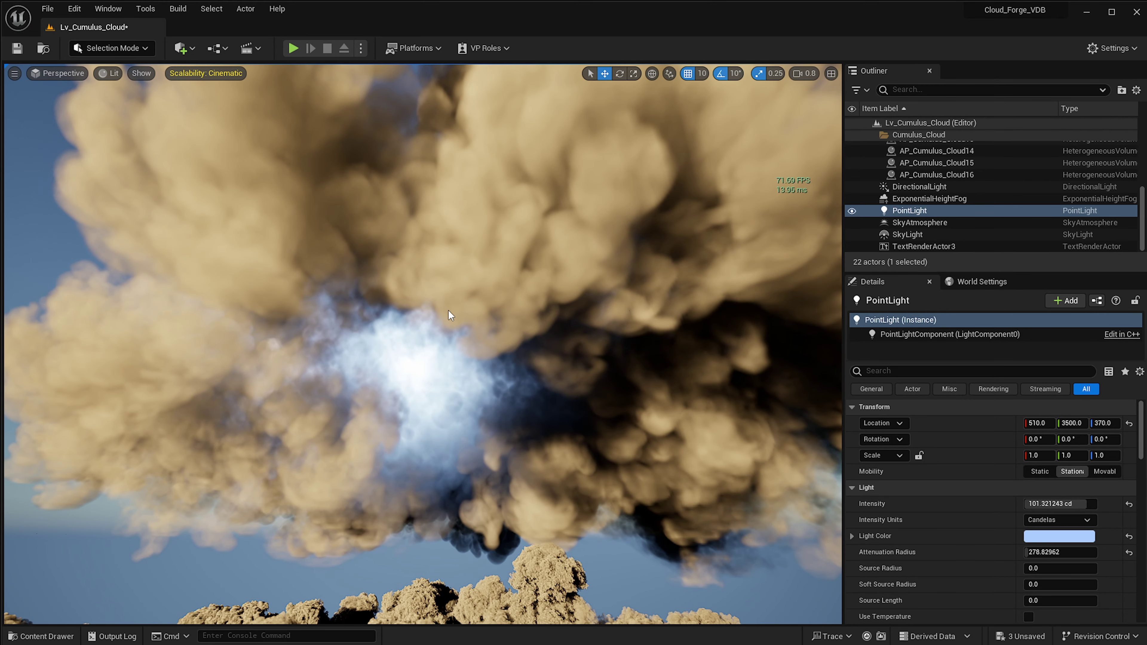
{"action": "right_click_drag", "start_coordinate": [610, 242], "coordinate": [581, 231]}
{"action": "left_click", "coordinate": [611, 241]}
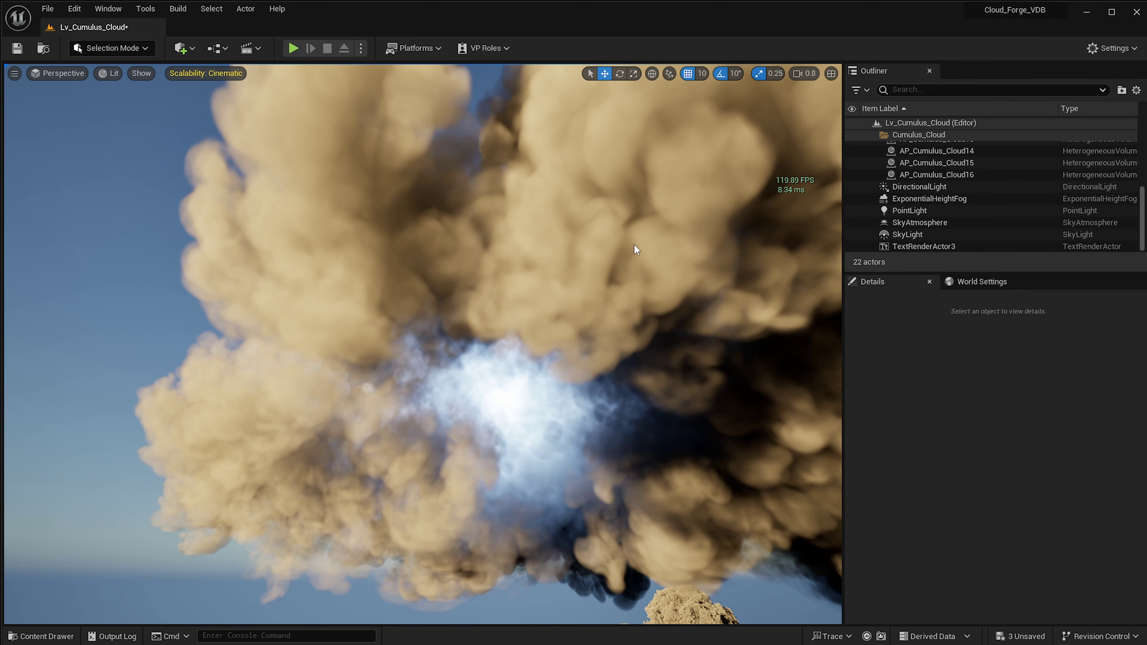
{"action": "right_click_drag", "start_coordinate": [519, 325], "coordinate": [560, 348]}
Step: Show the editor icons again, select the cumulus cloud around the point light, and open its Element 0 material in an enlarged editor window
{"action": "key", "text": "g"}
{"action": "left_click", "coordinate": [414, 380]}
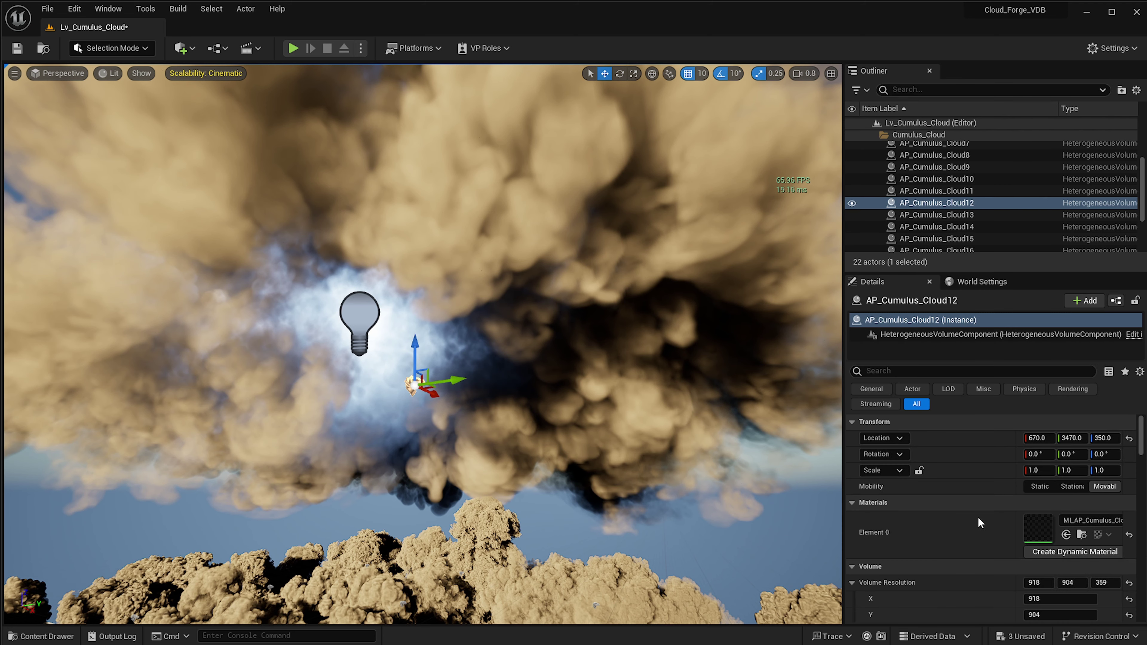
{"action": "double_click", "coordinate": [1037, 528]}
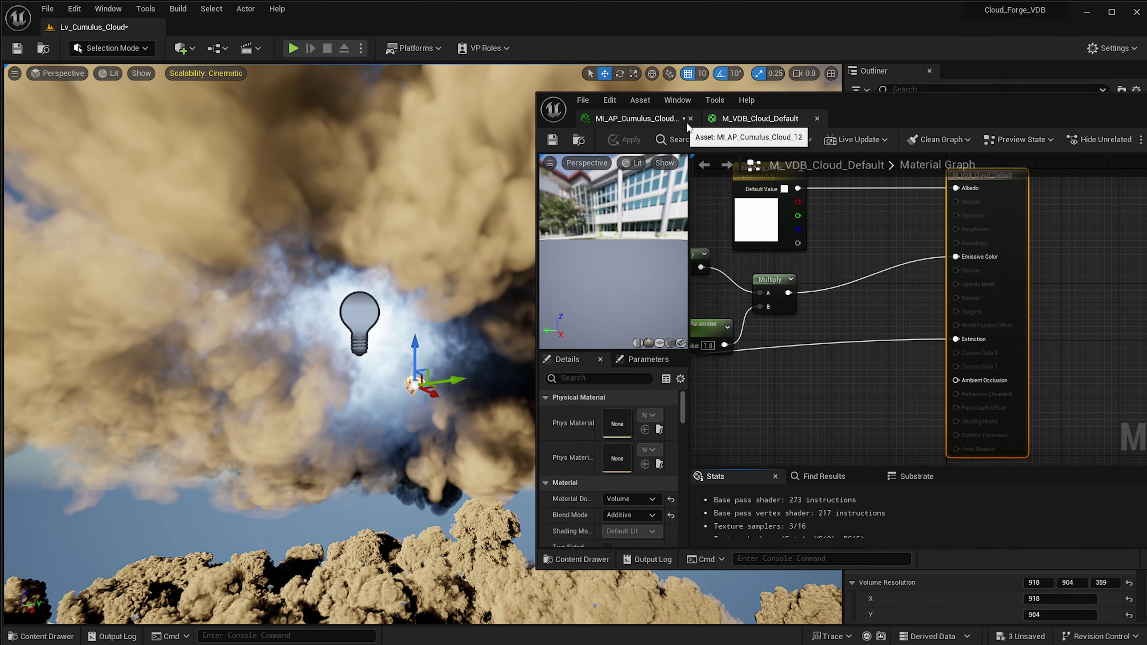
{"action": "left_click_drag", "start_coordinate": [931, 108], "coordinate": [433, 29]}
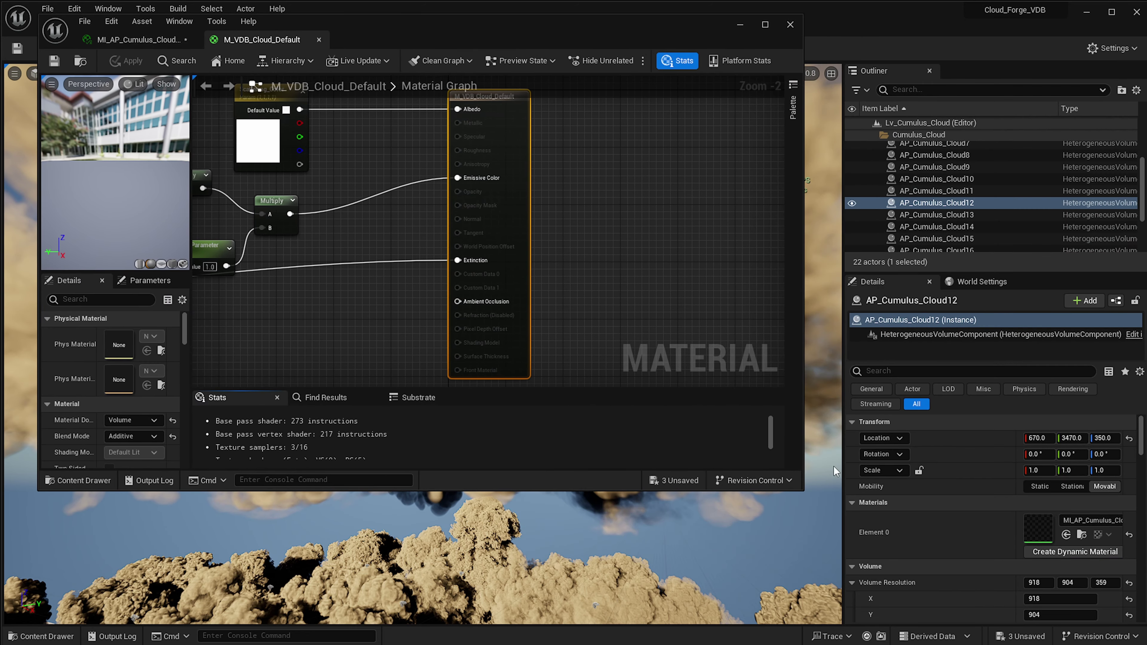
{"action": "left_click_drag", "start_coordinate": [800, 490], "coordinate": [1088, 623]}
Step: Examine the M_VDB_Cloud_Default graph, including the VDB_Texture sample node and the Mask (R) nodes feeding temperature and density
{"action": "right_click_drag", "start_coordinate": [323, 224], "coordinate": [832, 323]}
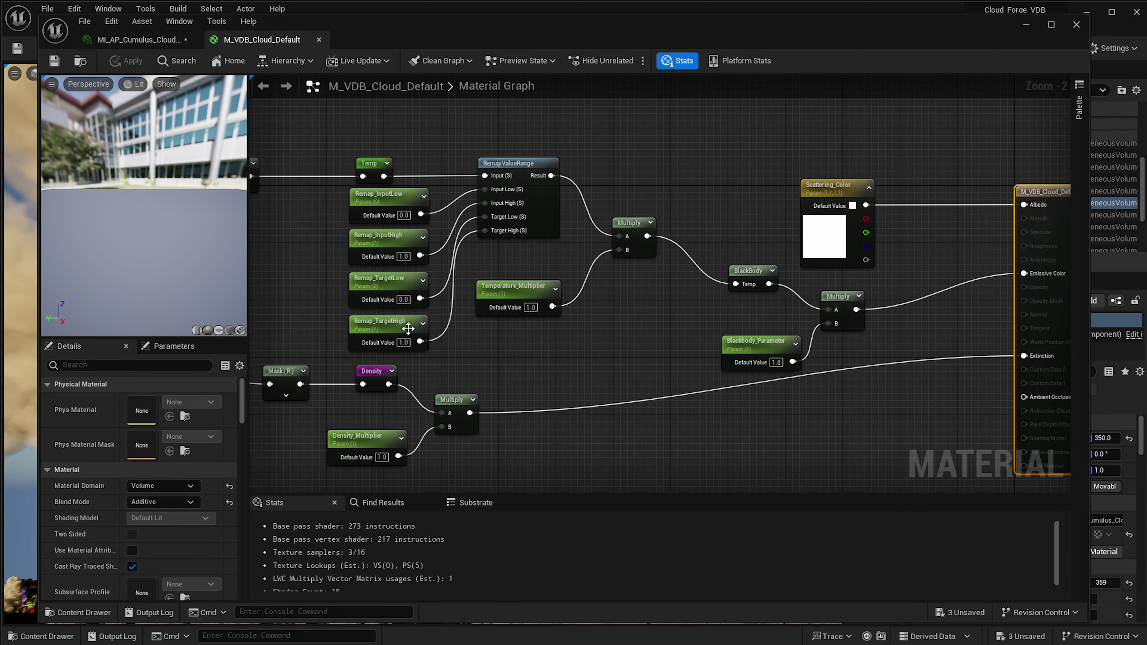
{"action": "right_click_drag", "start_coordinate": [526, 267], "coordinate": [702, 254]}
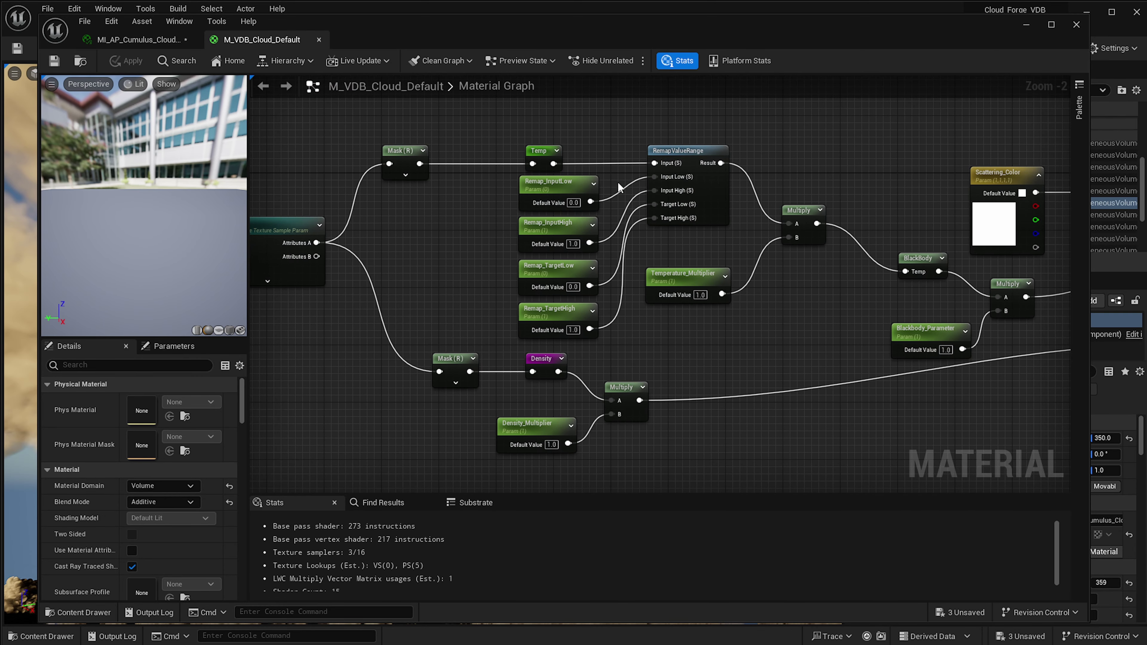
{"action": "right_click_drag", "start_coordinate": [505, 287], "coordinate": [668, 298]}
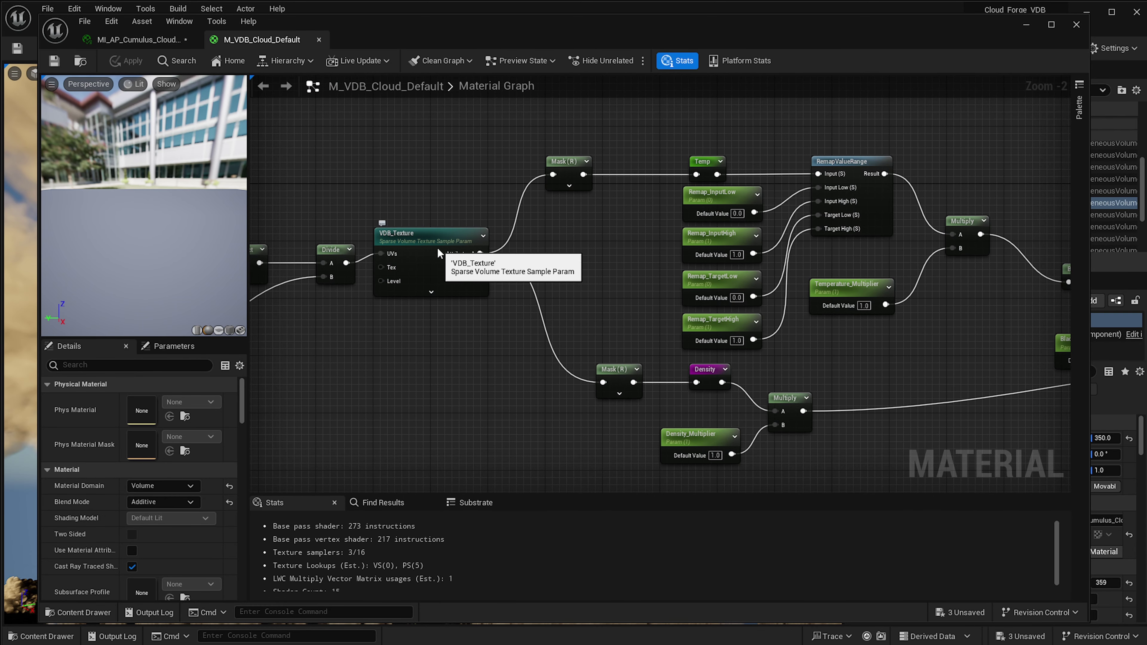
{"action": "left_click", "coordinate": [441, 256]}
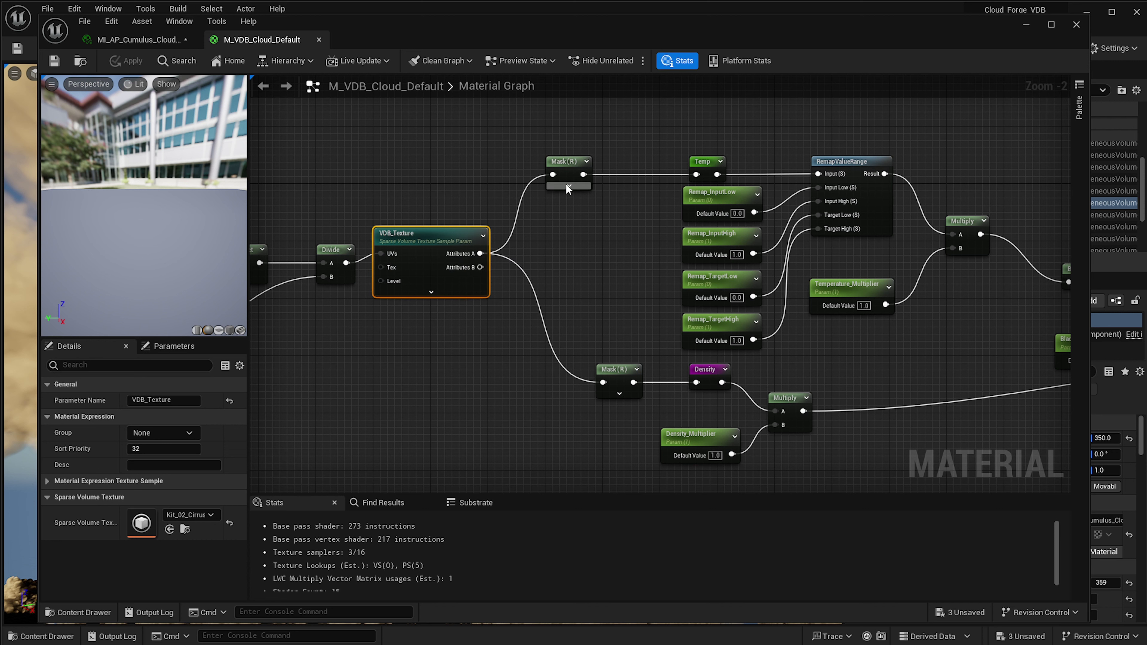
{"action": "left_click", "coordinate": [571, 163]}
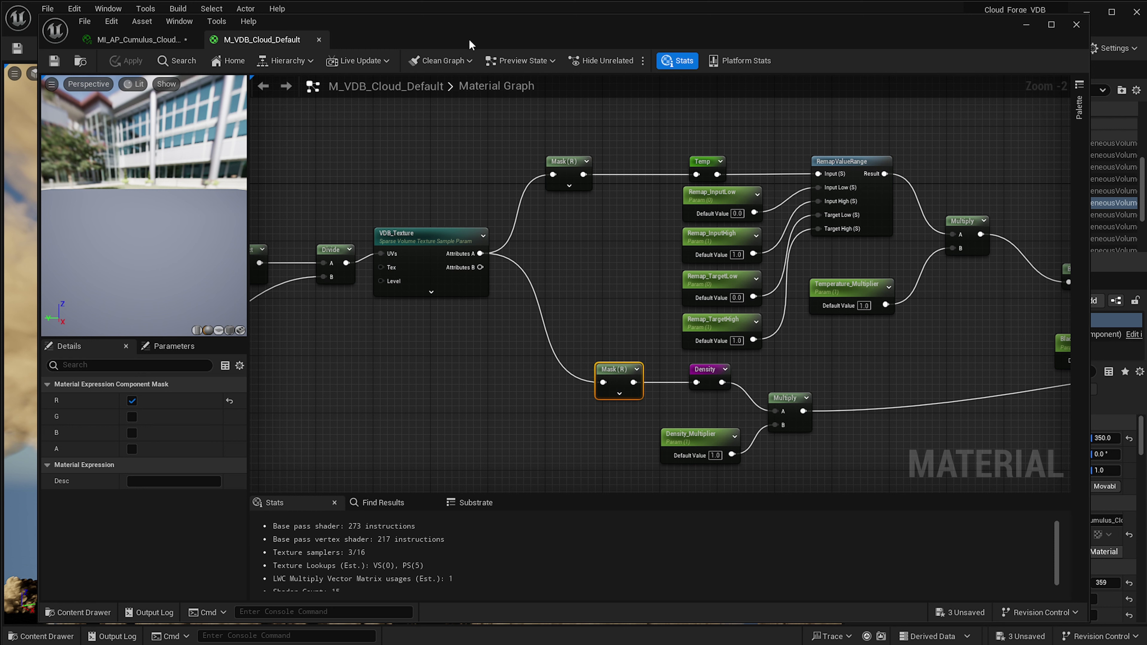
Step: Return to the cumulus cloud's material instance, then narrow its window and place it beside the viewport
{"action": "left_click", "coordinate": [152, 39]}
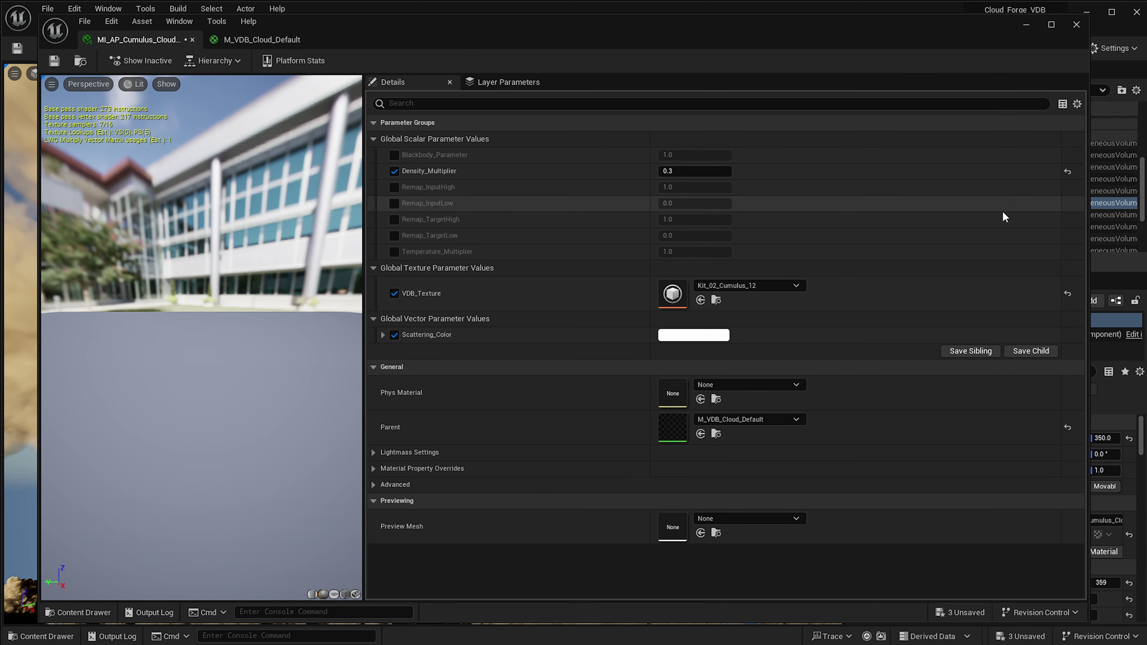
{"action": "left_click_drag", "start_coordinate": [1089, 259], "coordinate": [650, 217]}
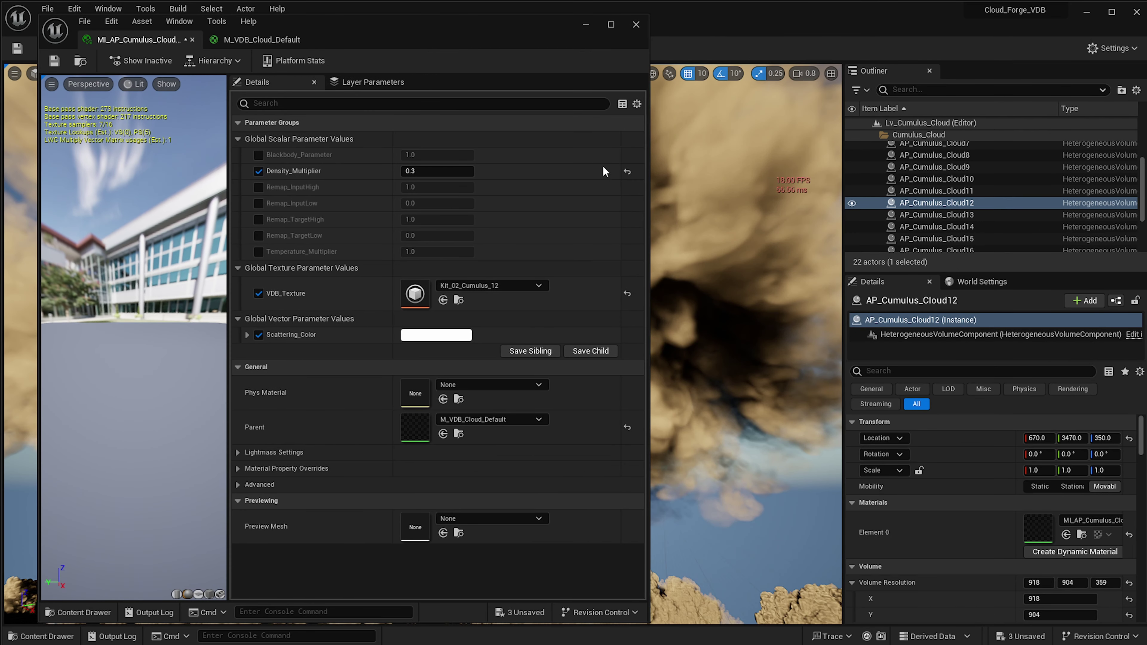
{"action": "left_click_drag", "start_coordinate": [389, 34], "coordinate": [1079, 56]}
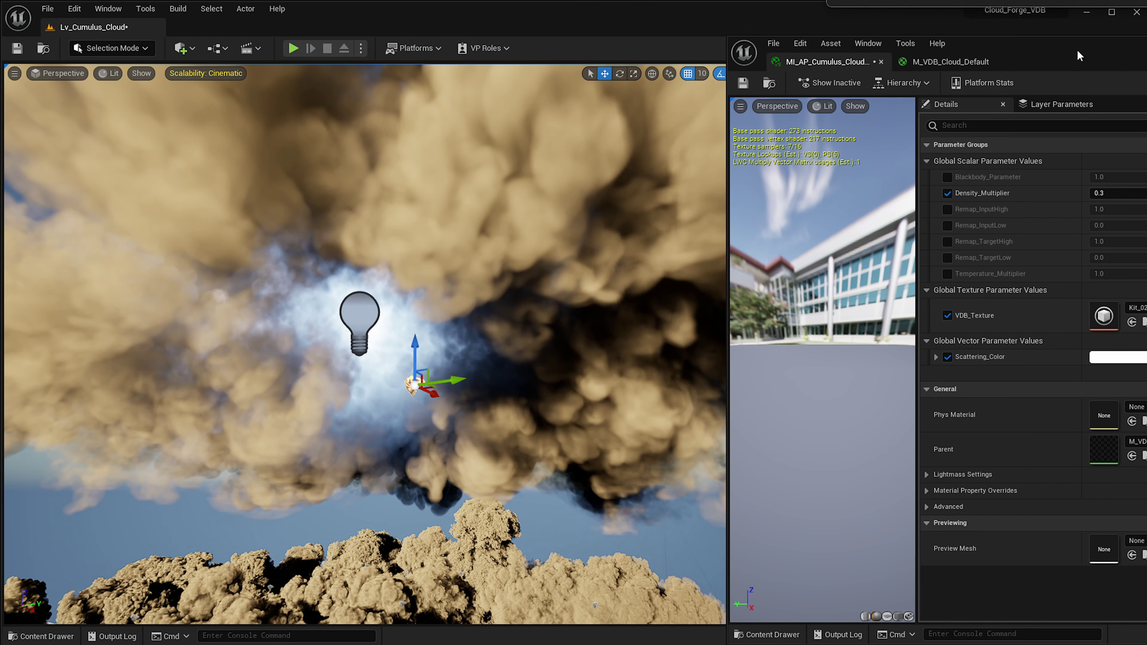
Step: Enable the Blackbody_Parameter and Temperature_Multiplier overrides, trying a Temperature_Multiplier of 100000 before setting it to 10000
{"action": "left_click", "coordinate": [947, 177]}
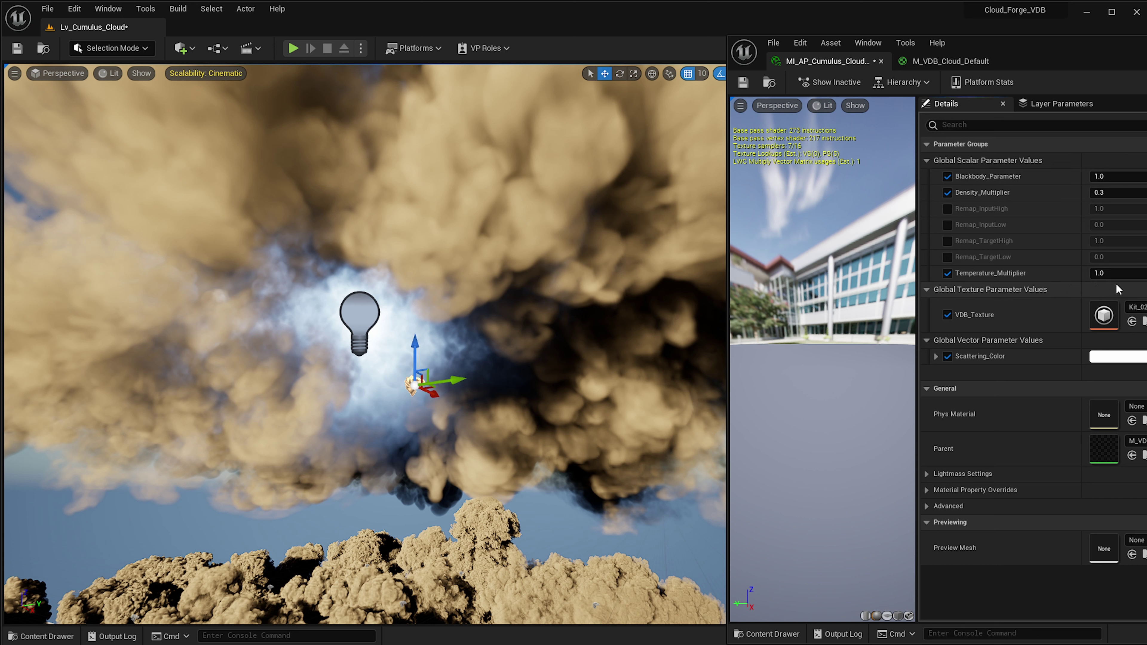
{"action": "left_click", "coordinate": [947, 273]}
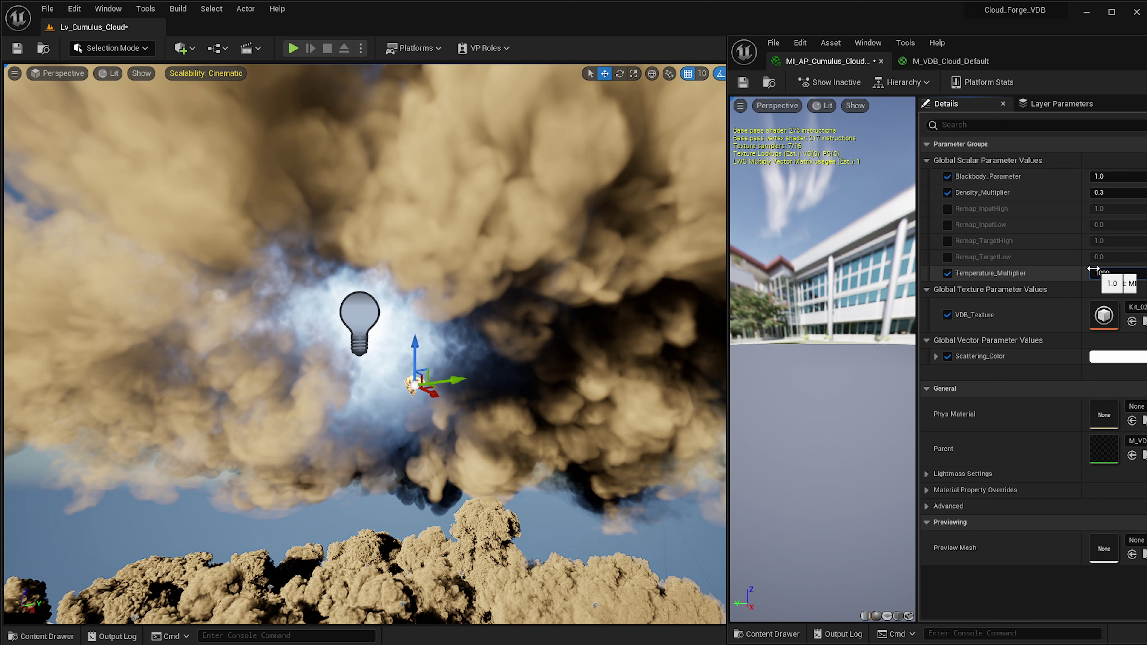
{"action": "type", "text": "100000"}
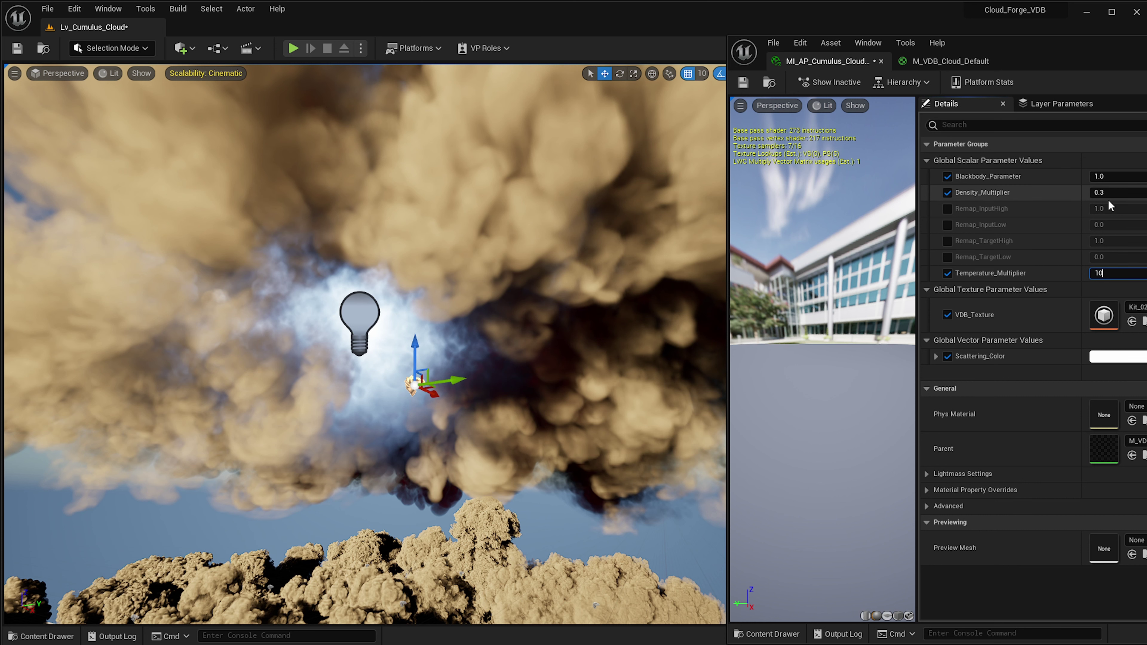
{"action": "key", "text": "Return"}
{"action": "type", "text": "100000.0"}
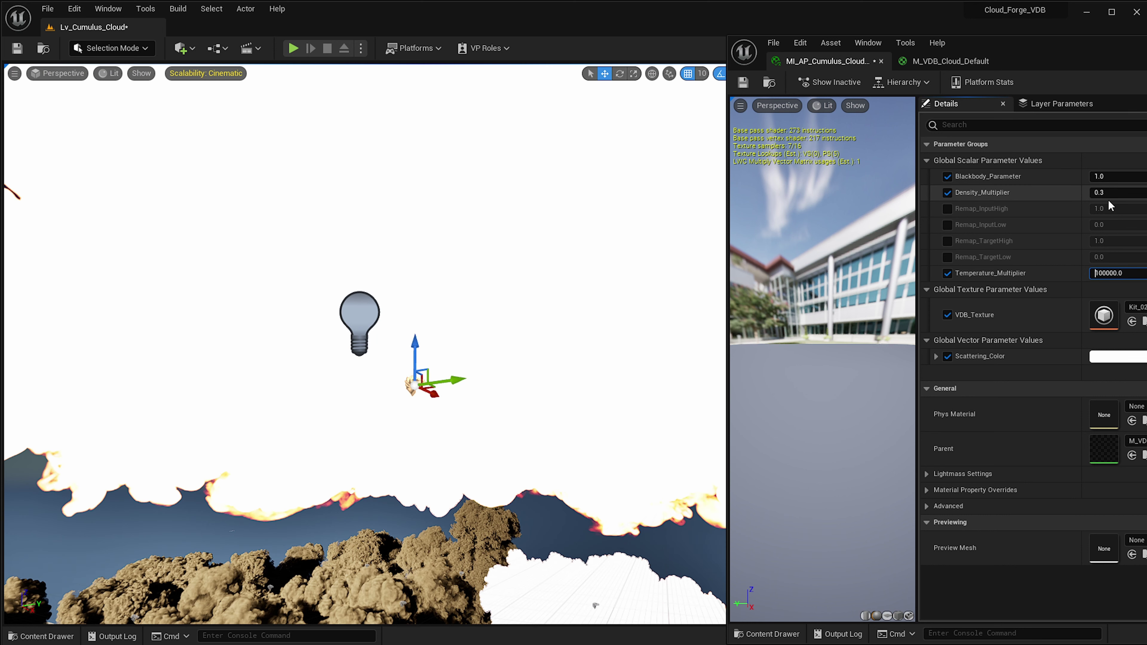
{"action": "key", "text": "Return"}
Step: Set the cloud material's Blackbody_Parameter to 0.1 and Temperature_Multiplier to 5000
{"action": "mouse_move", "coordinate": [504, 374]}
{"action": "right_mouse_down"}
{"action": "mouse_move", "coordinate": [442, 368]}
{"action": "mouse_move", "coordinate": [505, 374]}
{"action": "right_mouse_up"}
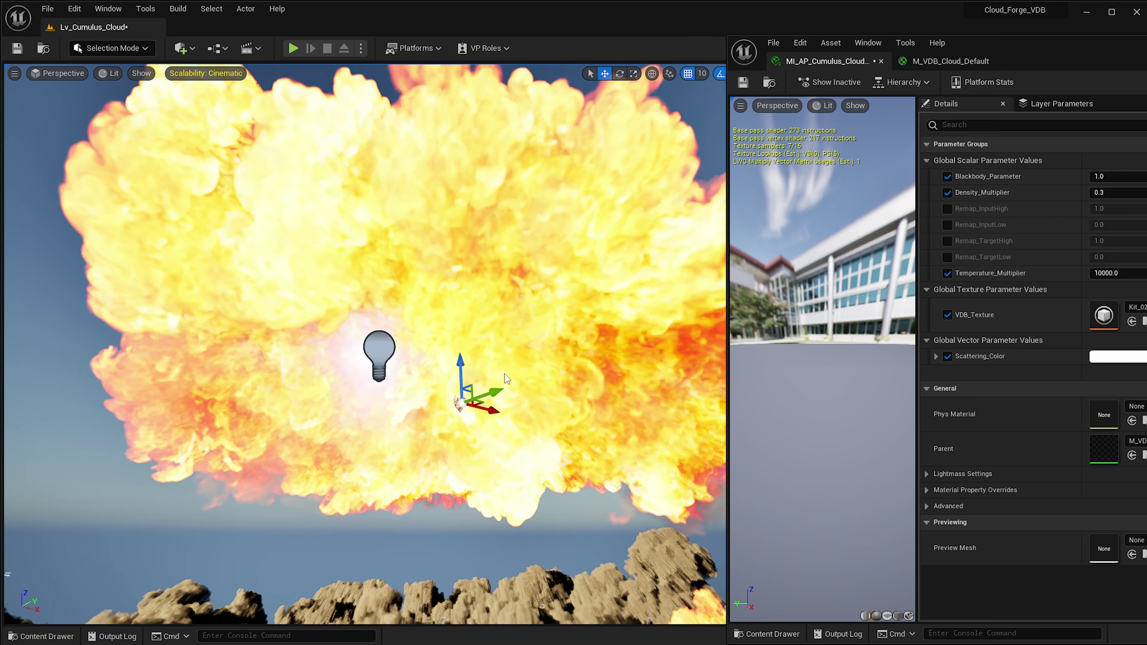
{"action": "left_click", "coordinate": [1118, 178]}
{"action": "type", "text": "0.1"}
{"action": "key", "text": "Return"}
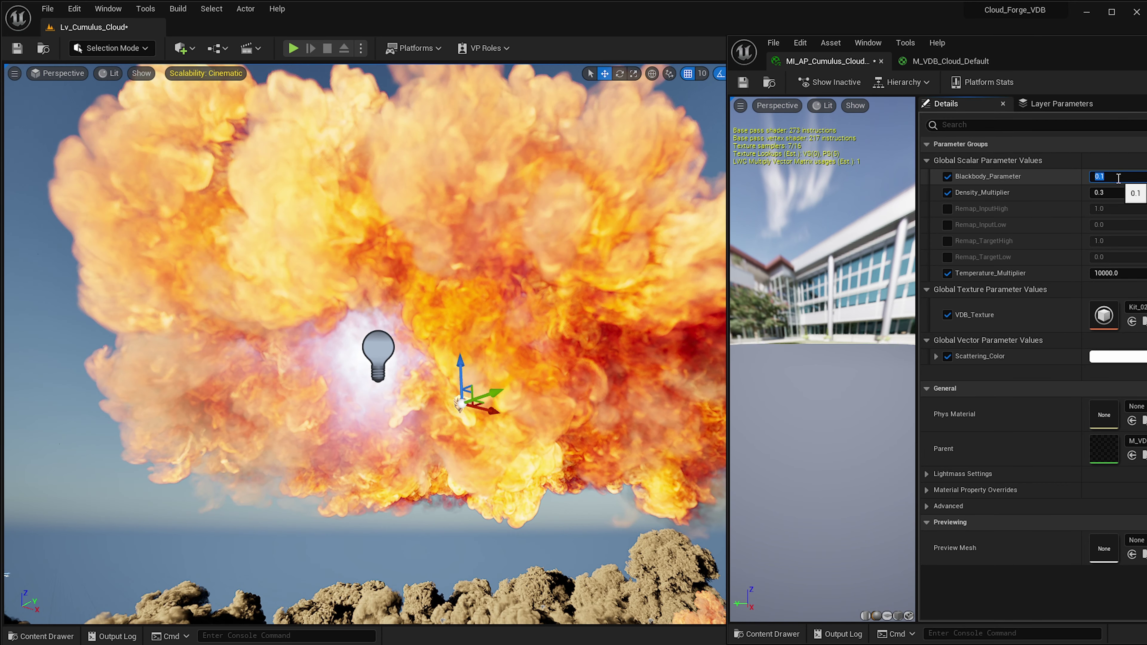
{"action": "right_click_drag", "start_coordinate": [542, 362], "coordinate": [516, 362]}
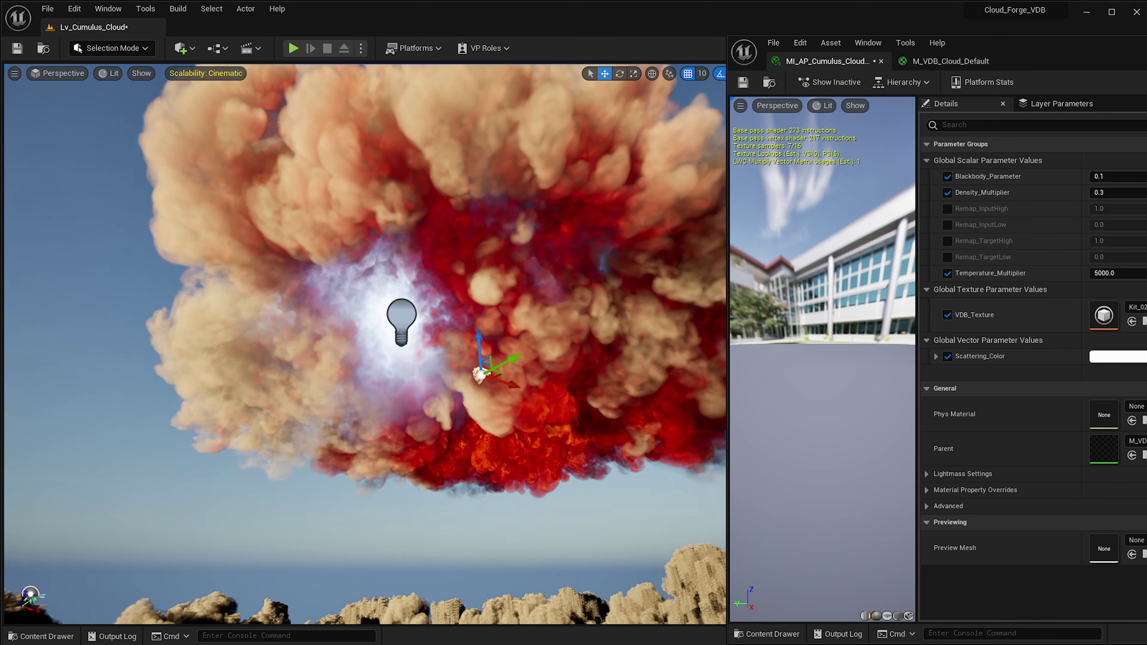
Step: Try blue and cyan for the cloud material's Scattering_Color, then set it to light salmon
{"action": "right_click_drag", "start_coordinate": [365, 343], "coordinate": [379, 400]}
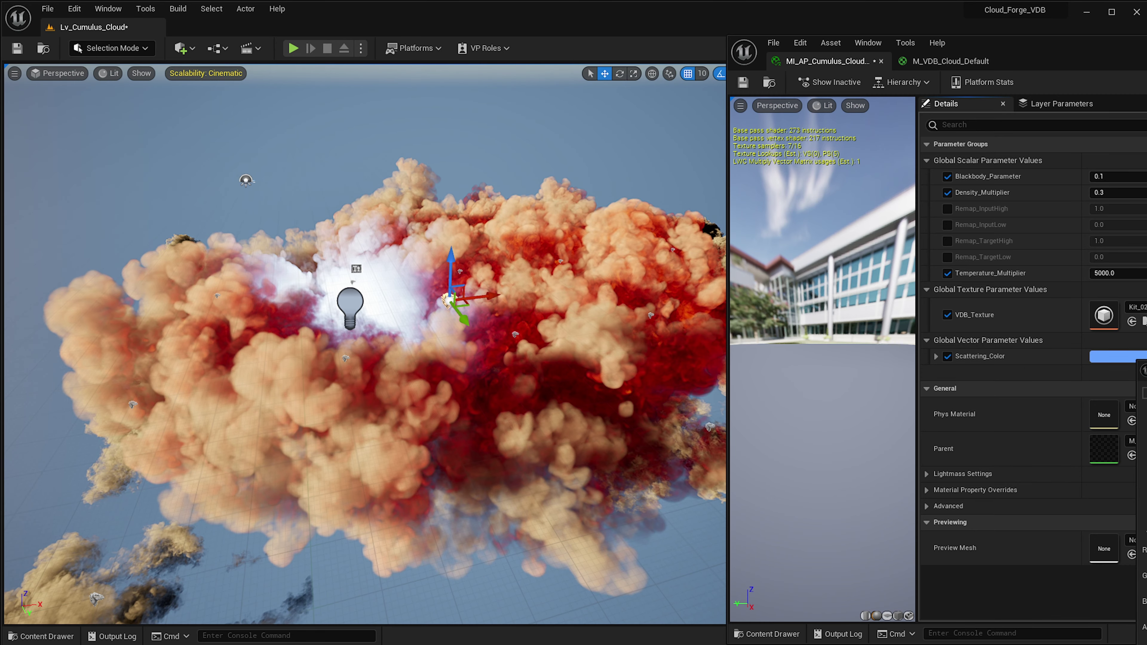
{"action": "mouse_move", "coordinate": [586, 467]}
{"action": "right_mouse_down"}
{"action": "mouse_move", "coordinate": [575, 420]}
{"action": "mouse_move", "coordinate": [586, 447]}
{"action": "right_mouse_up"}
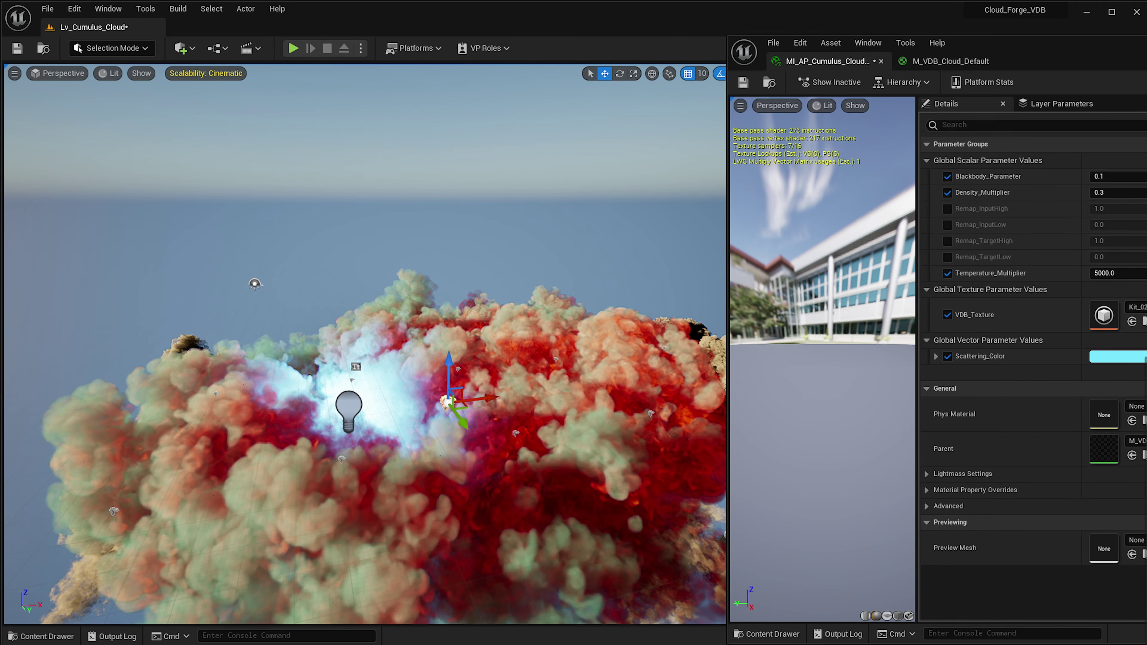
{"action": "right_click_drag", "start_coordinate": [451, 384], "coordinate": [469, 312]}
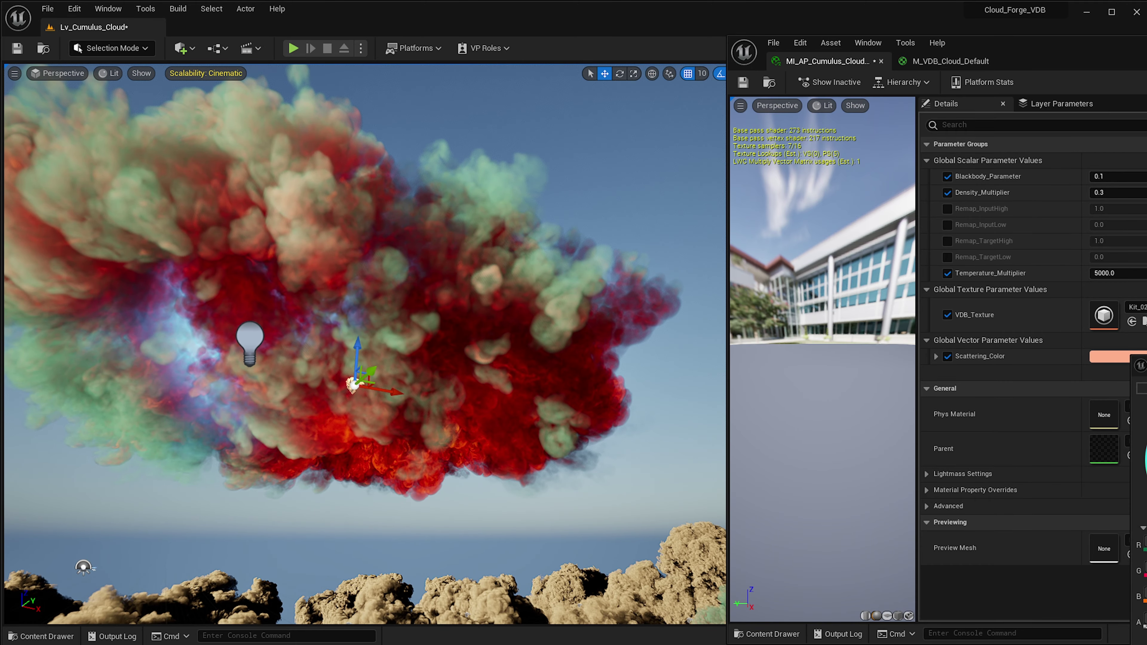
{"action": "right_click_drag", "start_coordinate": [452, 361], "coordinate": [316, 402]}
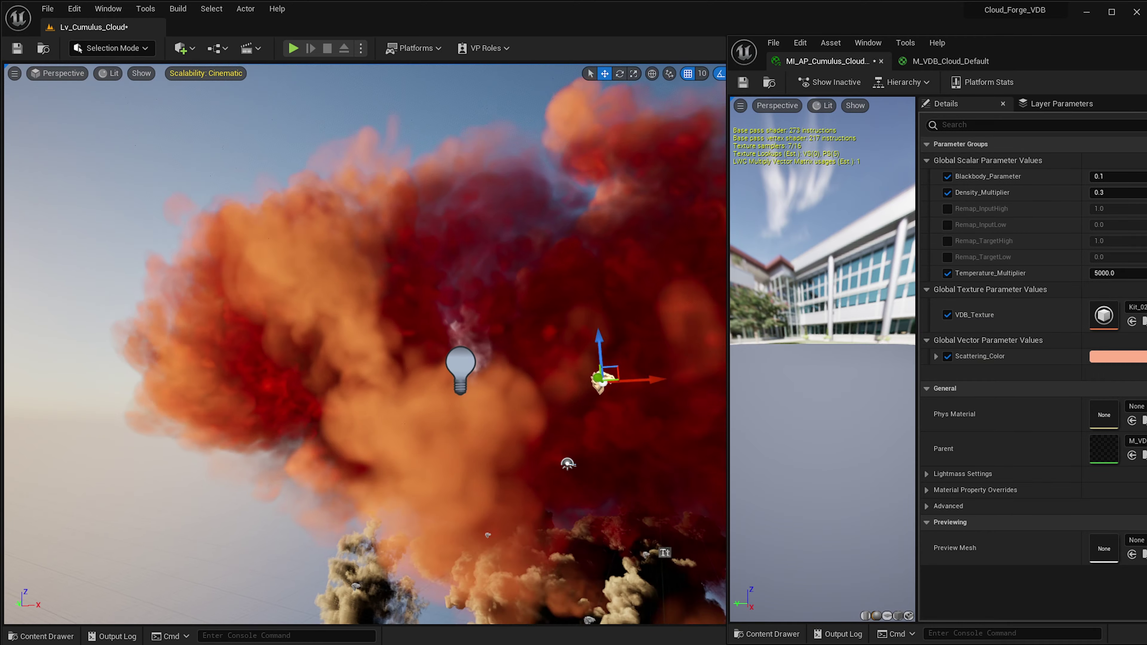
Step: Raise the sun from the horizon to light the fiery cumulus cloud with daylight from above
{"action": "right_click_drag", "start_coordinate": [709, 477], "coordinate": [691, 477]}
{"action": "key", "text": "s"}
{"action": "key", "text": "ctrl+l"}
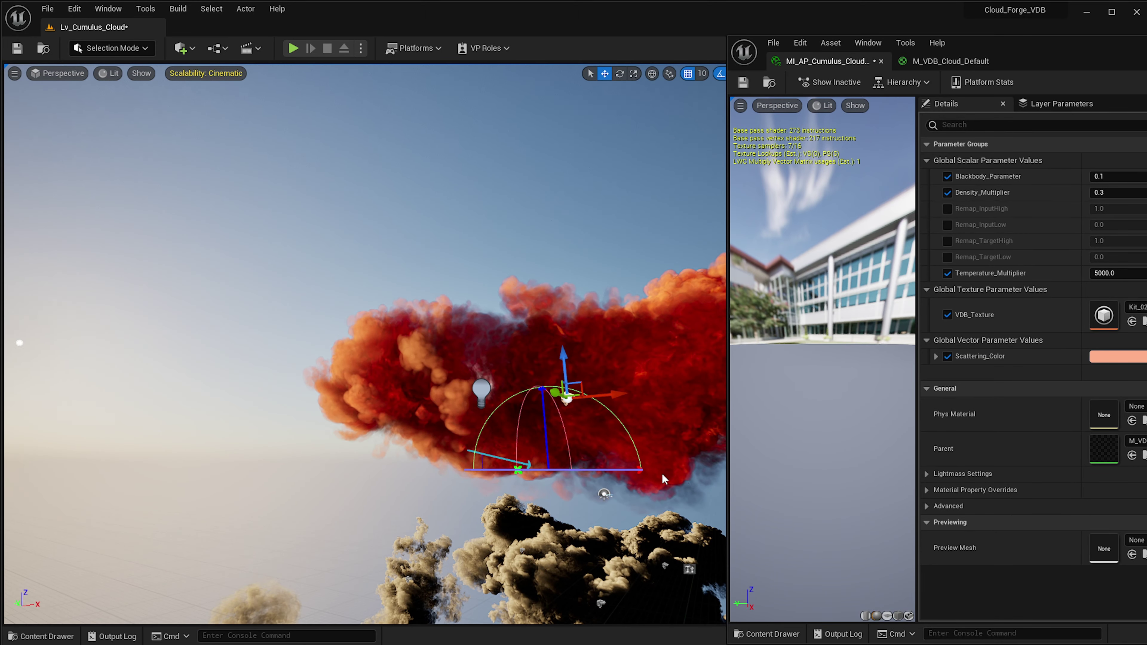
{"action": "key", "text": "ctrl+l"}
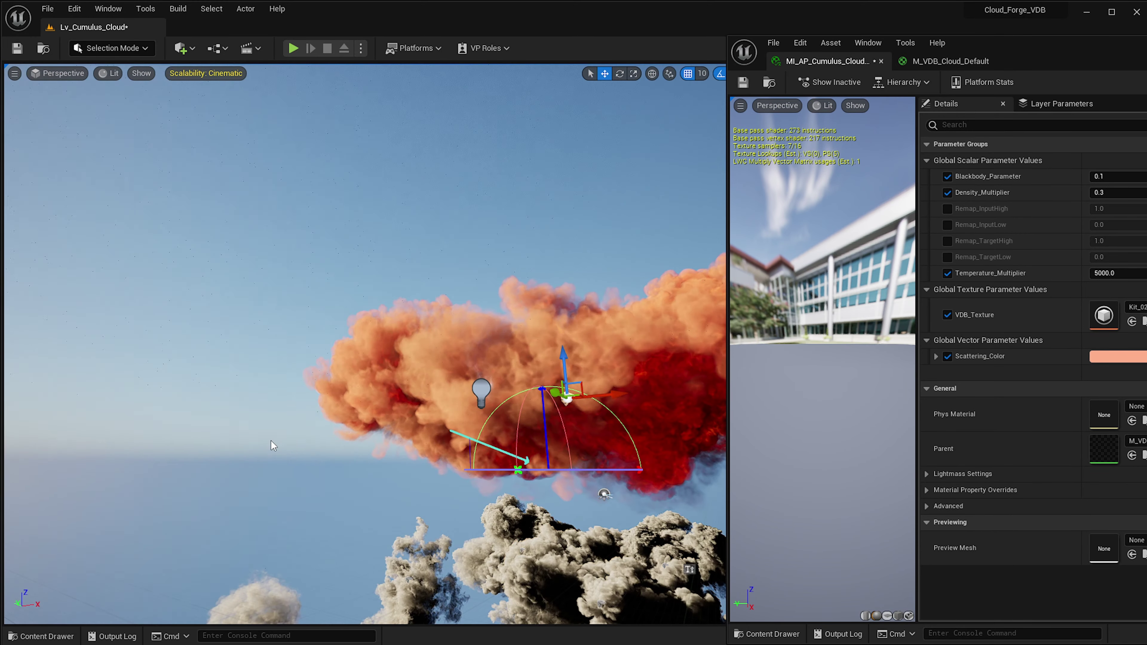
{"action": "left_click_drag", "start_coordinate": [270, 441], "coordinate": [334, 384], "text": "ctrl"}
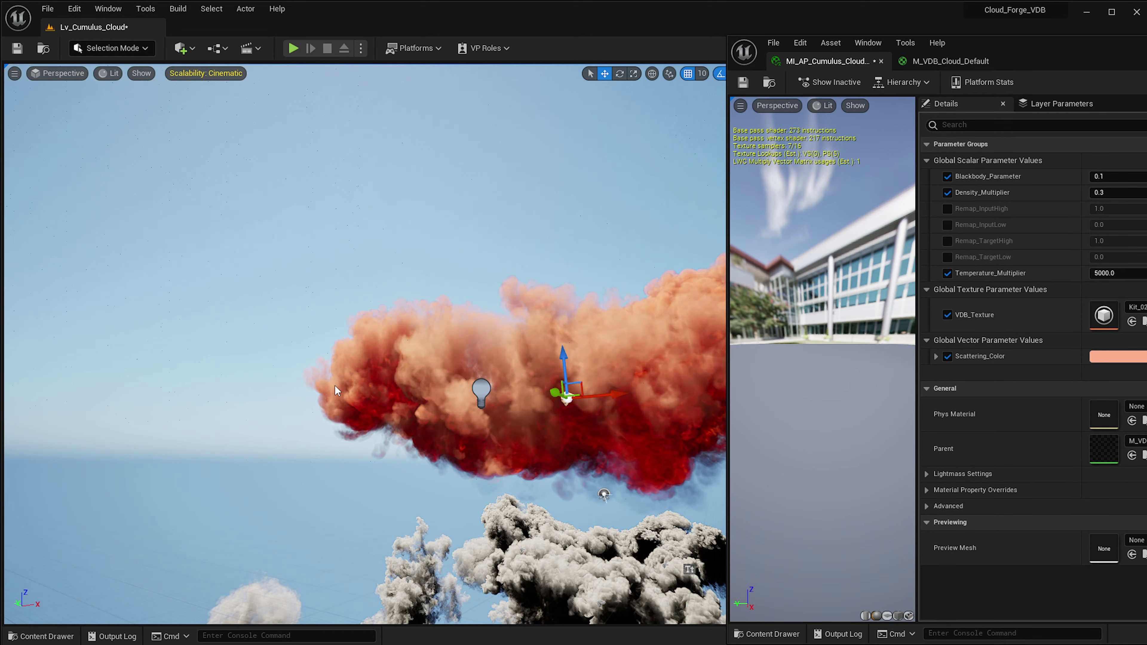
{"action": "right_click_drag", "start_coordinate": [336, 402], "coordinate": [324, 393]}
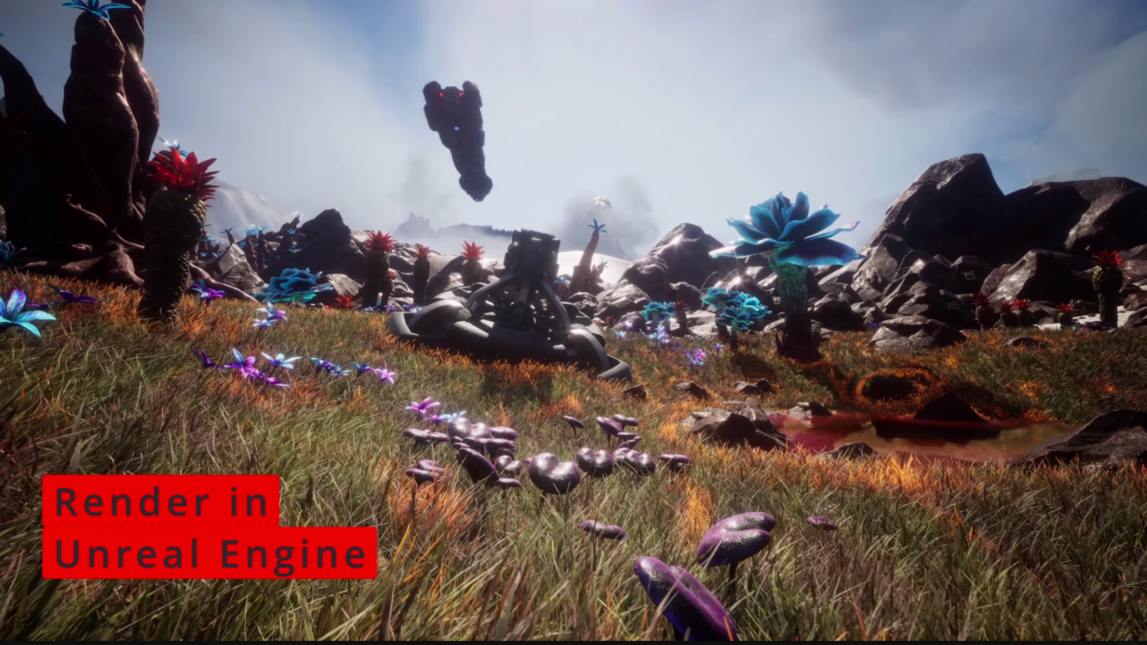